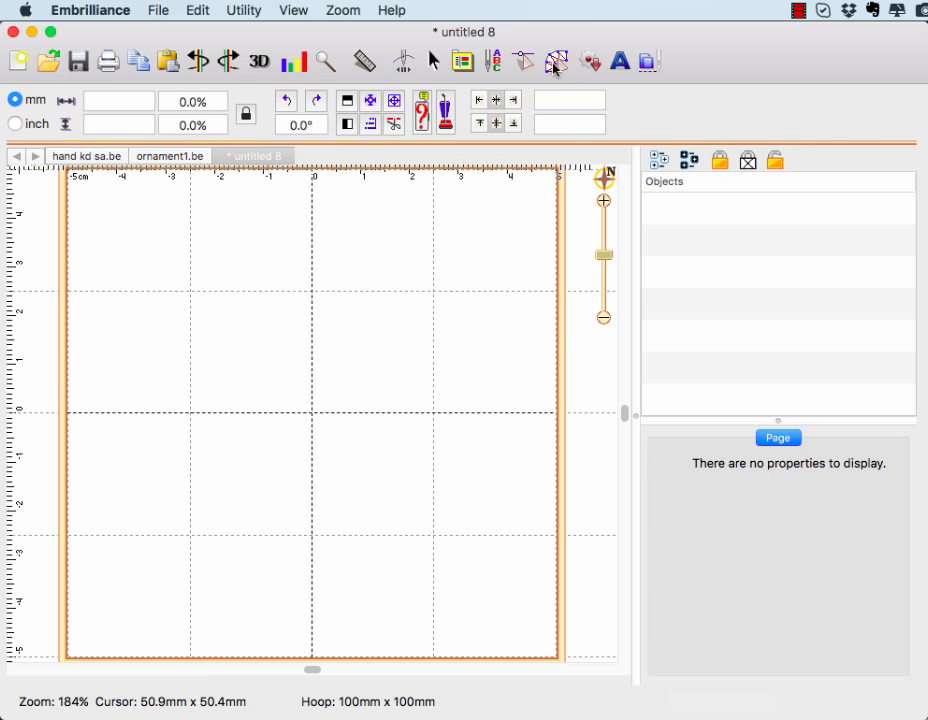
- Insert the Circle from the library's Shapes 1 outlines, enlarge it to about 63 mm and centre it in the hoop's lower part
click(556, 64)
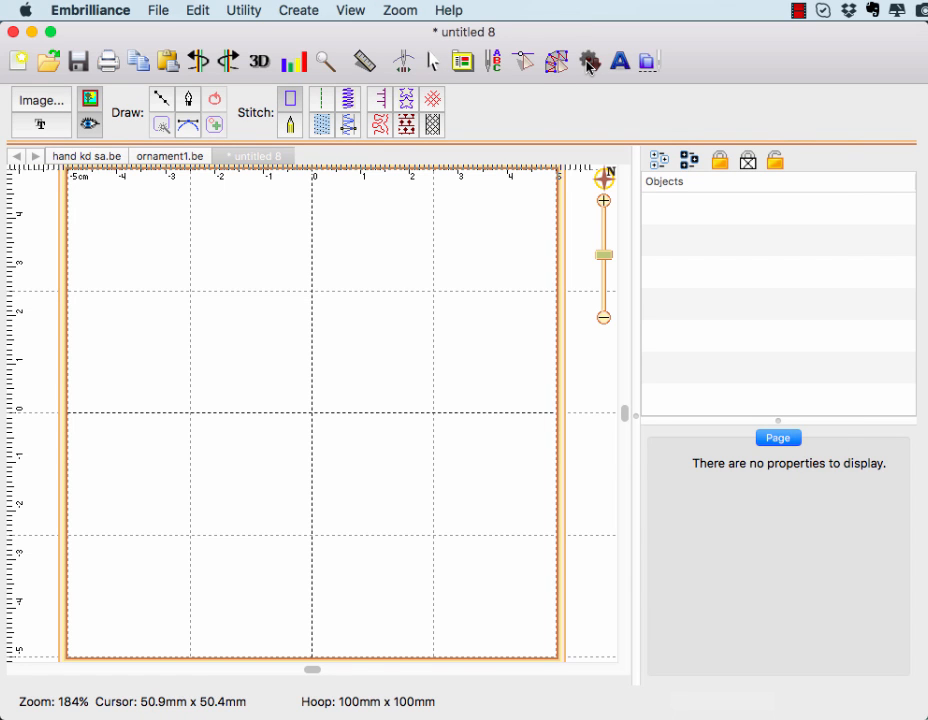
click(590, 63)
drag(683, 122, 636, 118)
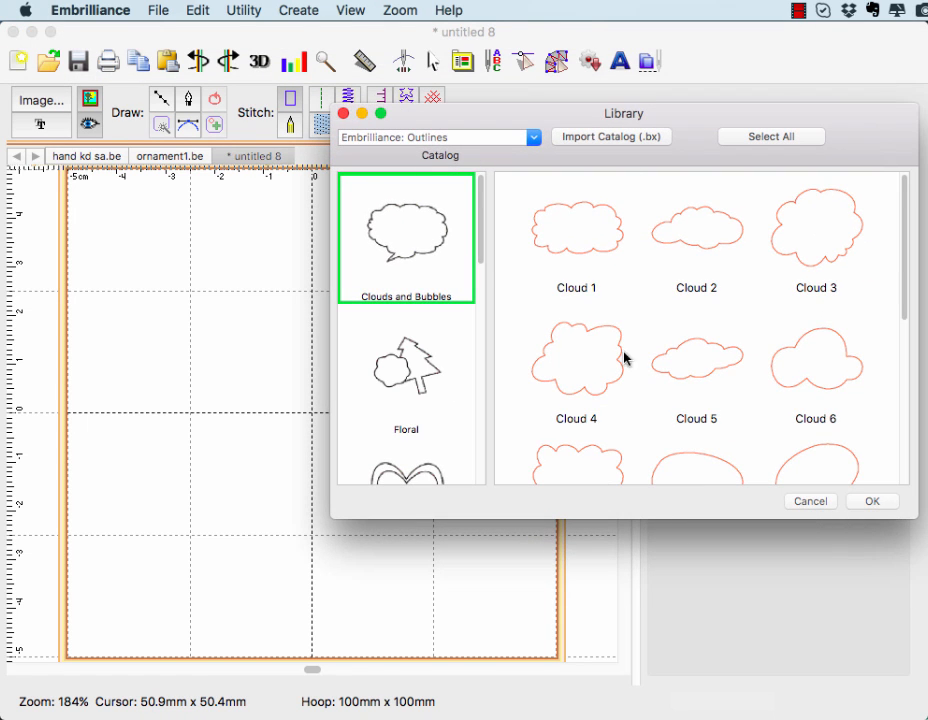
drag(481, 258, 480, 335)
click(425, 364)
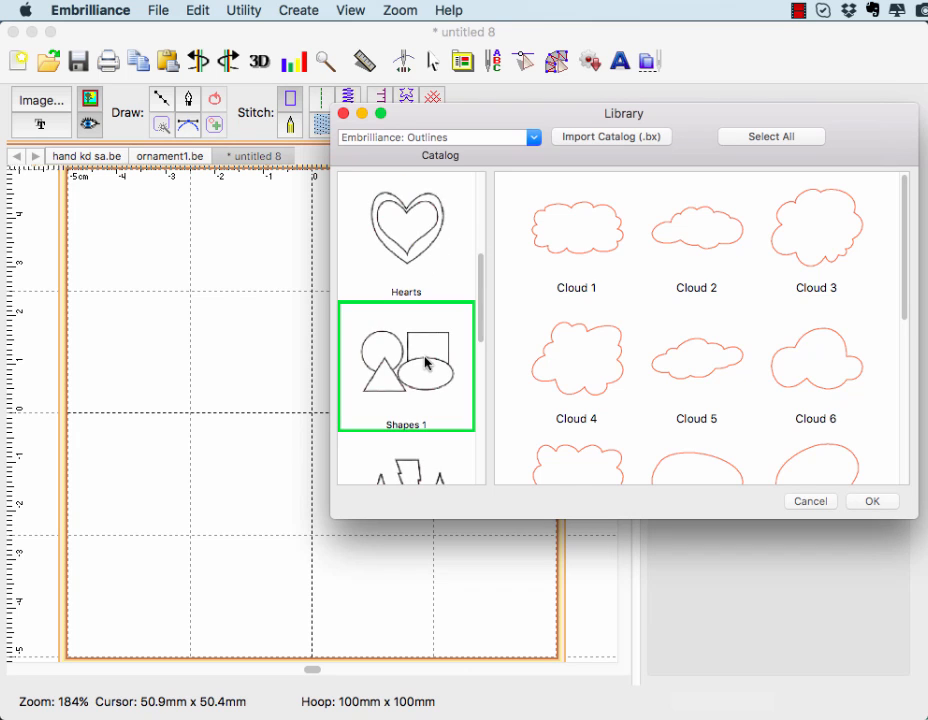
click(669, 263)
click(872, 501)
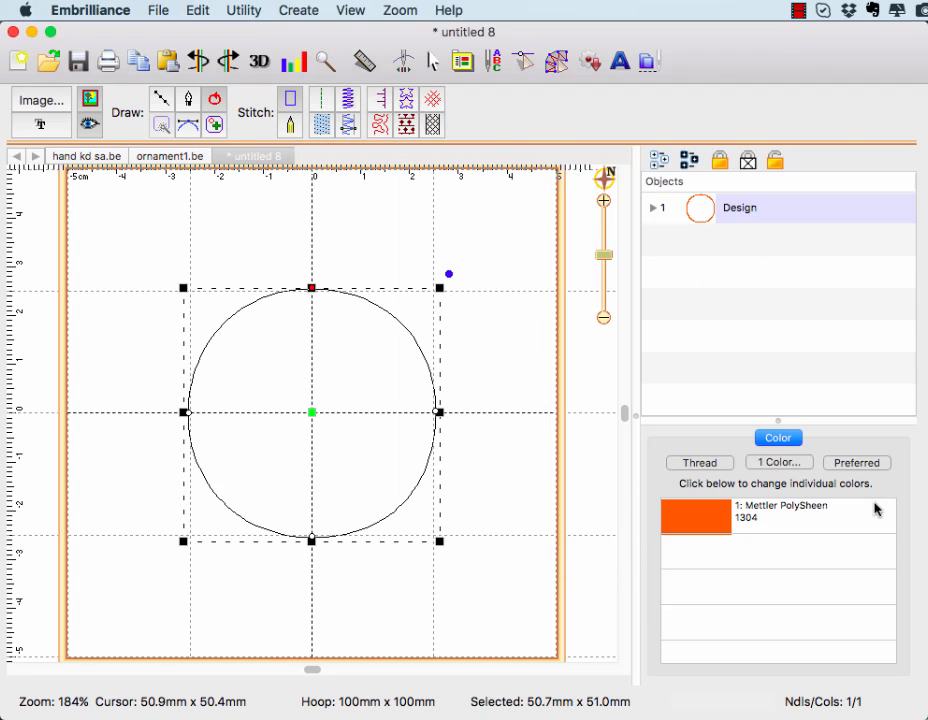
drag(440, 541, 490, 604)
drag(340, 447, 311, 473)
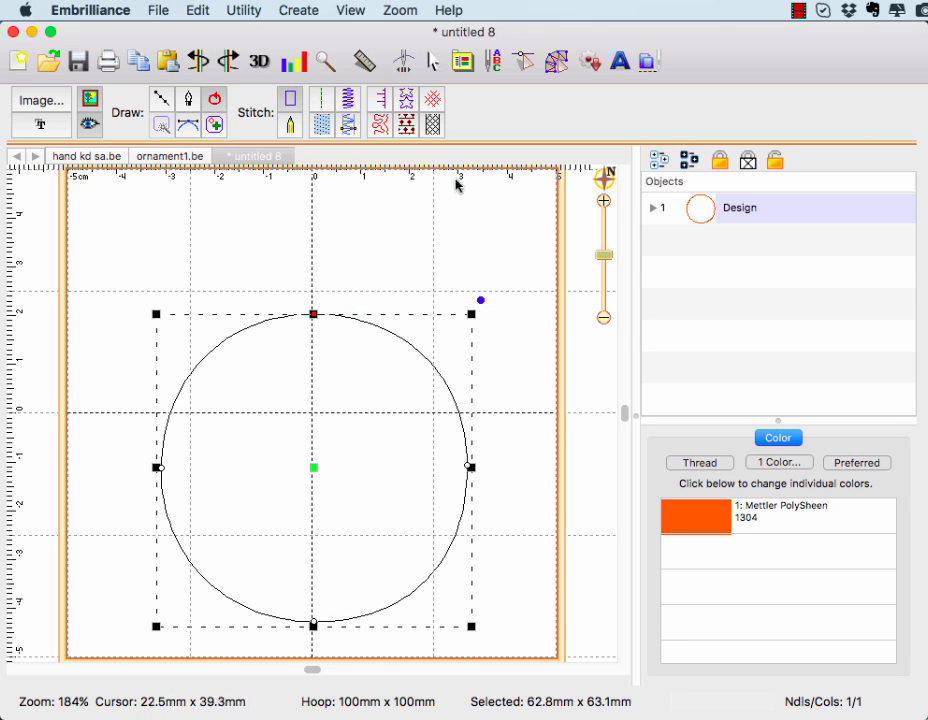
- Insert the Trapezoid from the library's Shapes 1 outlines into the design
click(590, 62)
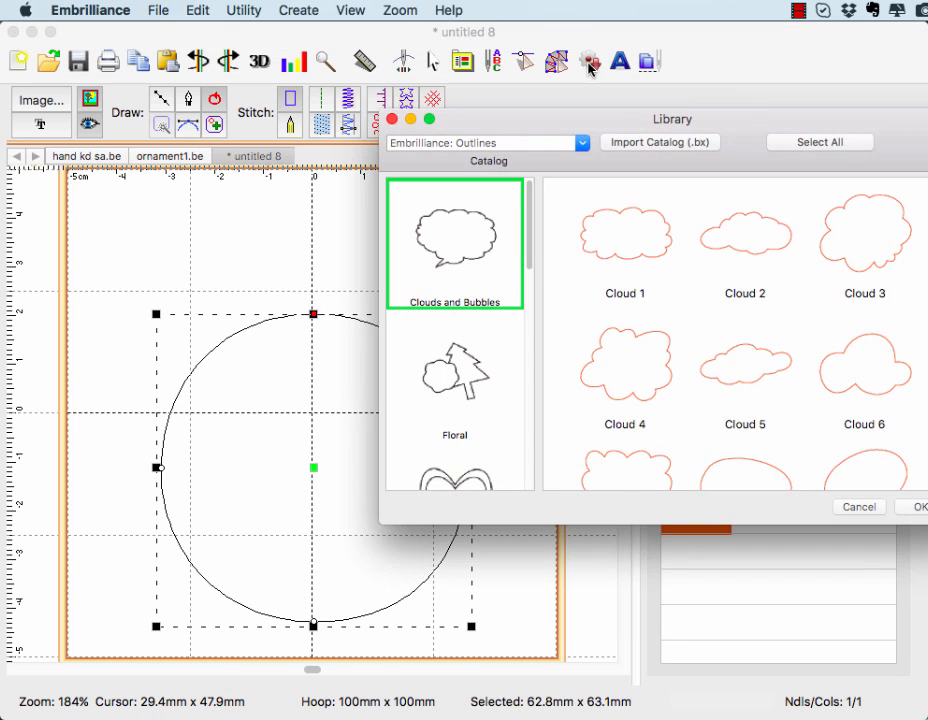
drag(526, 255, 530, 344)
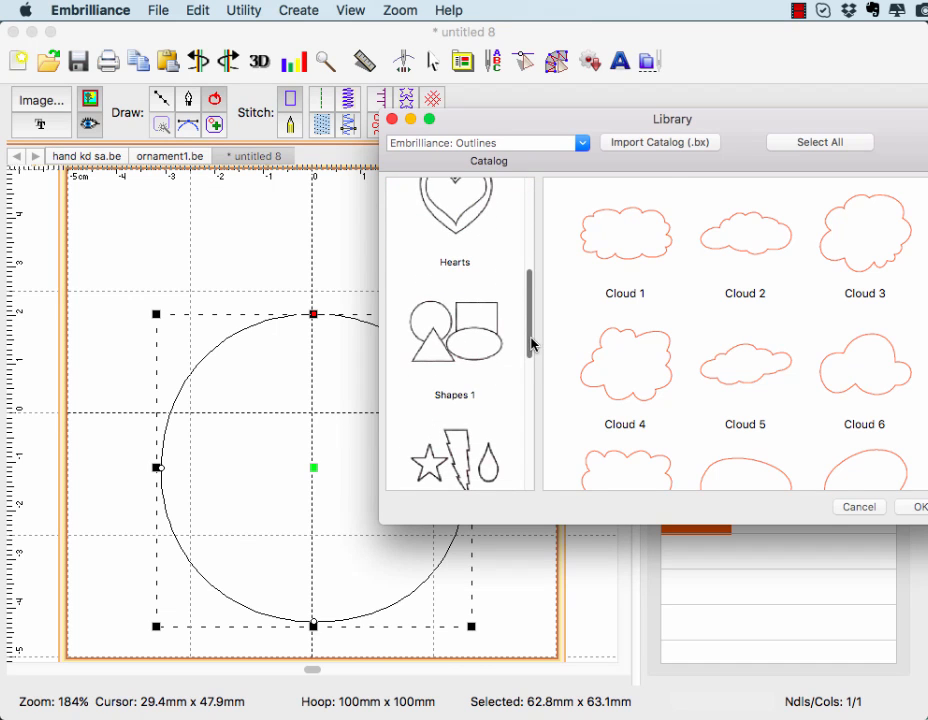
click(489, 333)
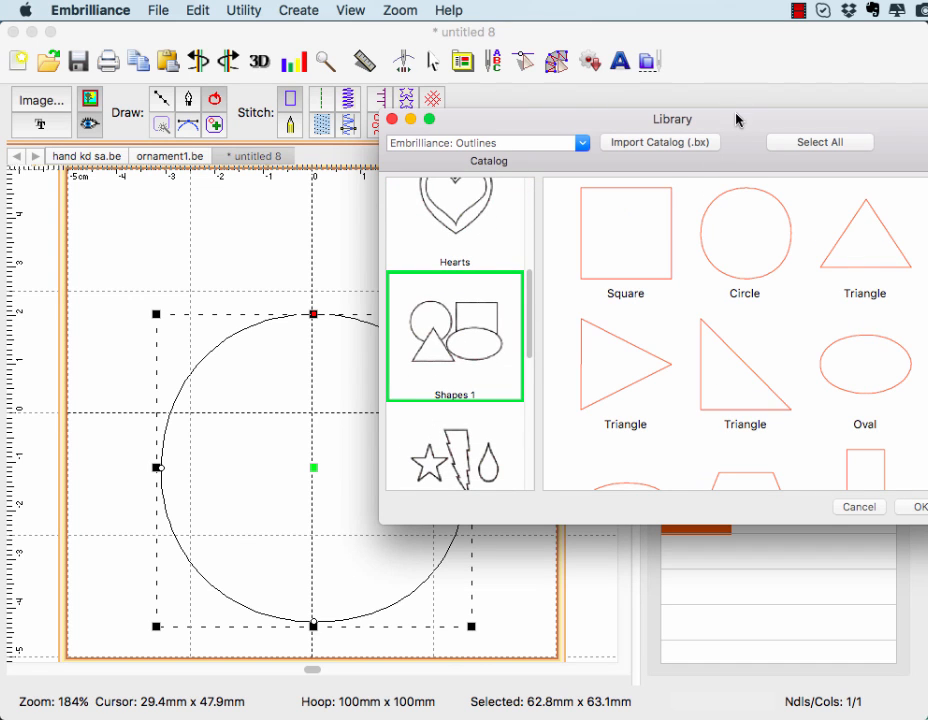
drag(740, 120, 661, 120)
drag(880, 207, 880, 296)
click(692, 304)
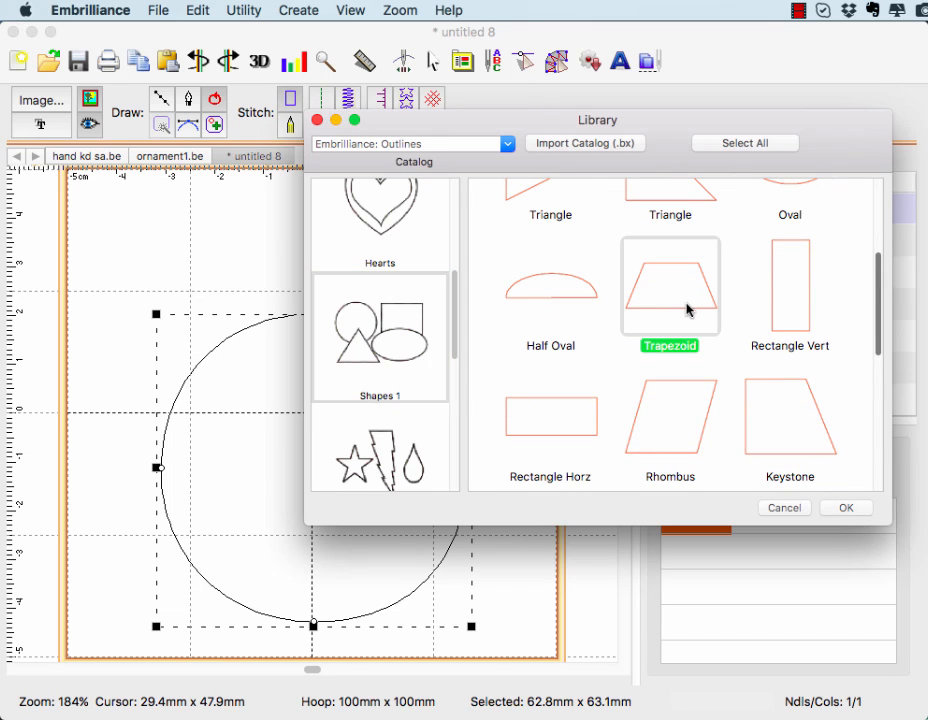
click(841, 508)
- Shrink the trapezoid to about 32.5 x 16.2 mm and centre it on the circle's top with its lower corners on the circle
drag(469, 493, 324, 385)
click(248, 389)
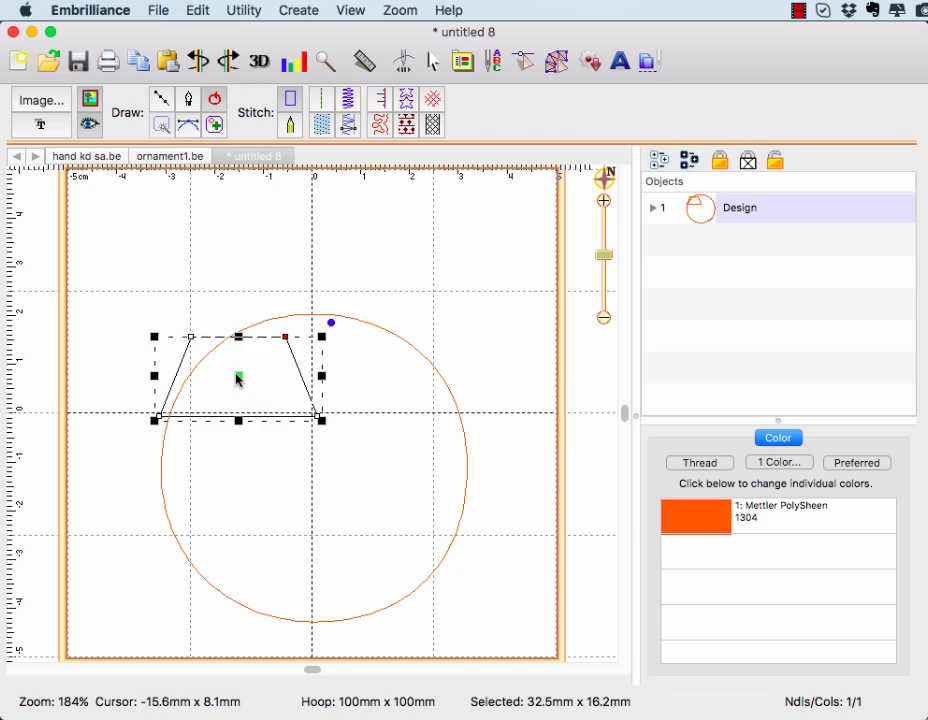
drag(242, 379, 311, 296)
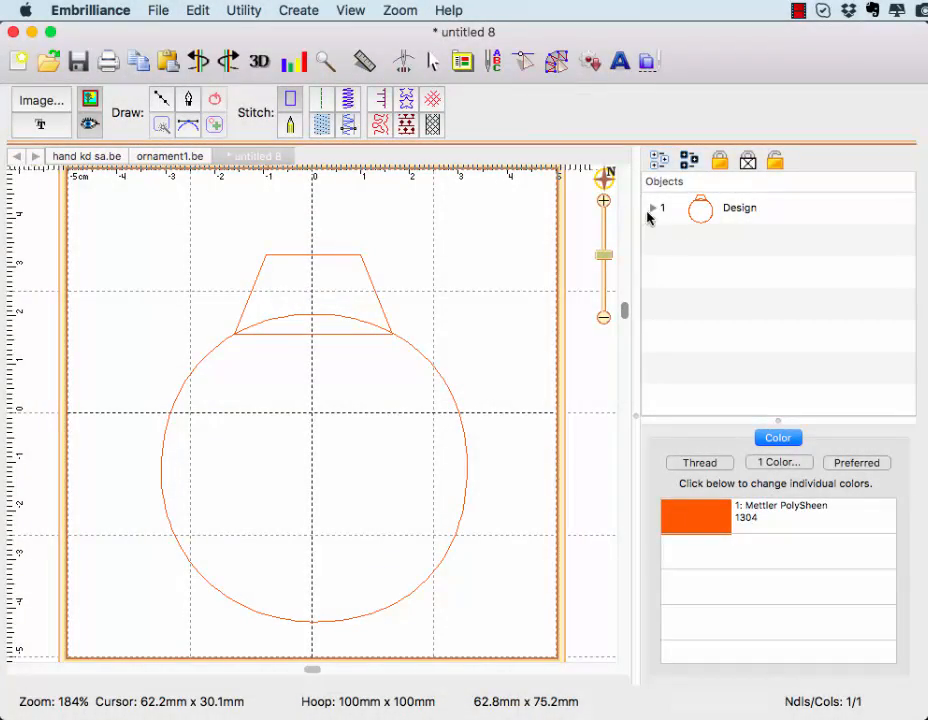
- Expand the design in the object list and lock the trapezoid
click(652, 208)
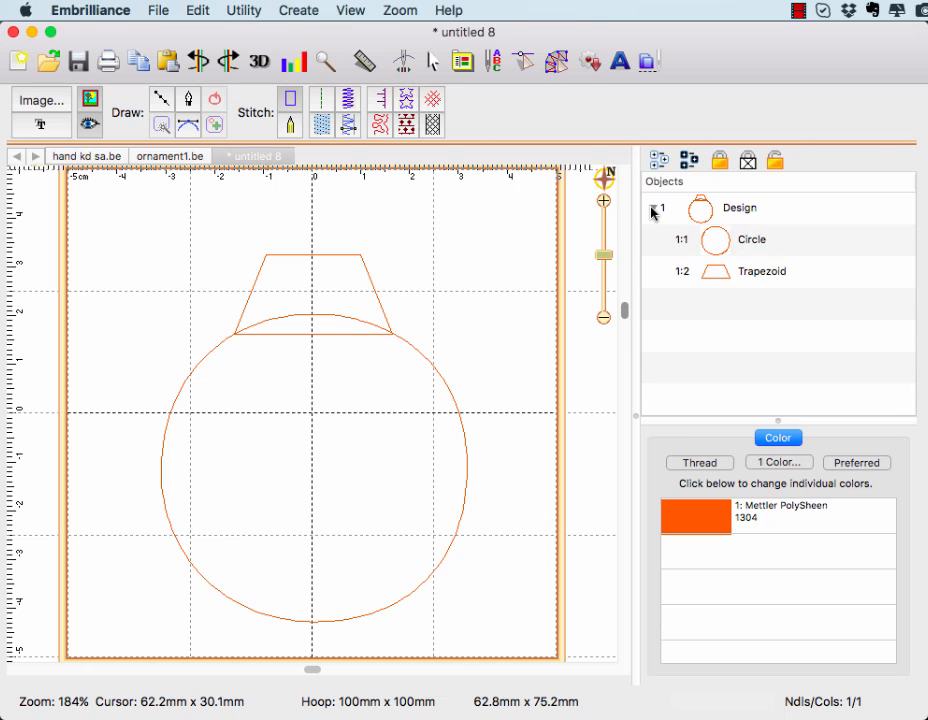
click(742, 276)
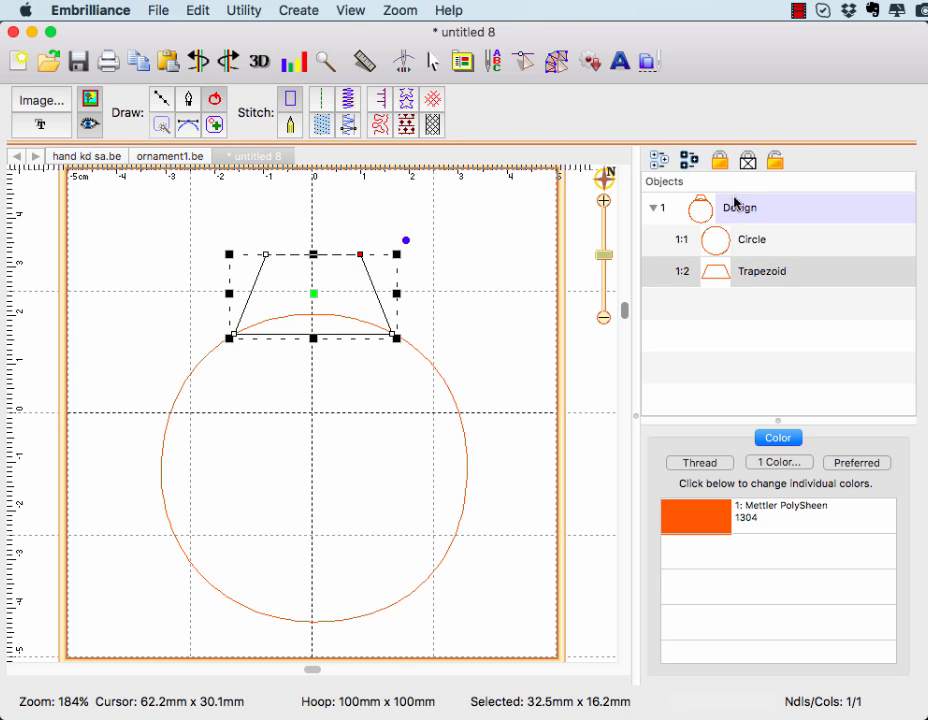
click(721, 163)
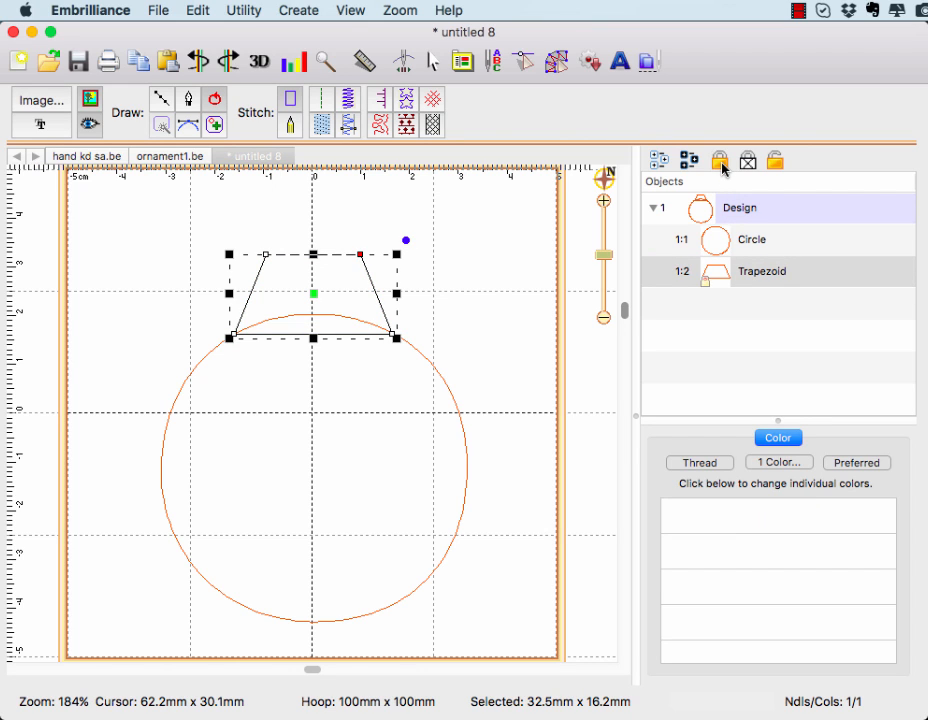
click(496, 303)
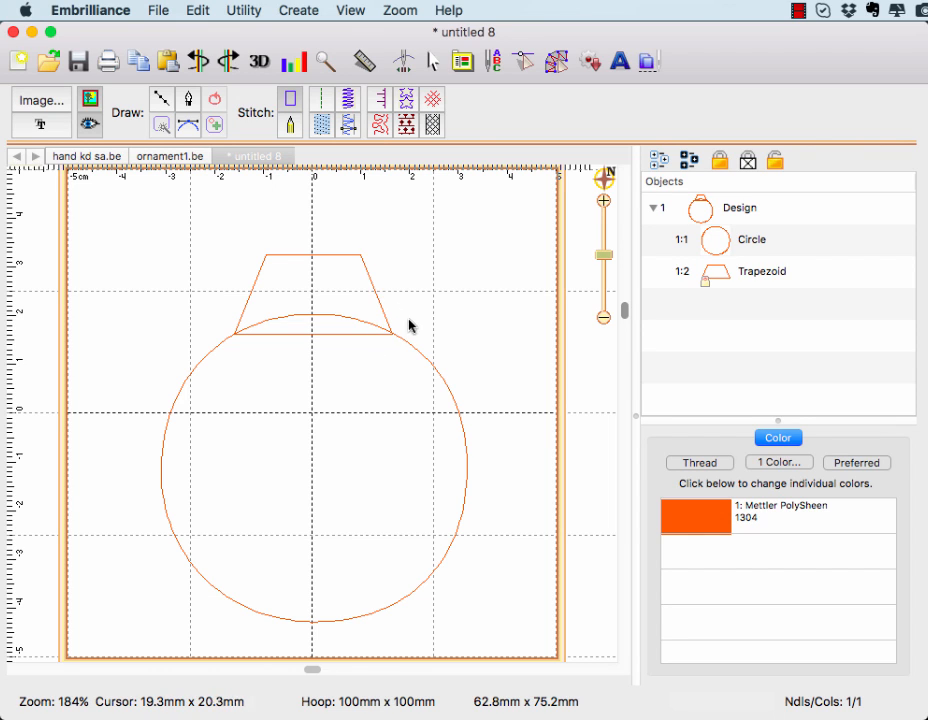
- Give the circle a Lace fill with the Diamond option and tilt its stitch direction diagonally
click(412, 351)
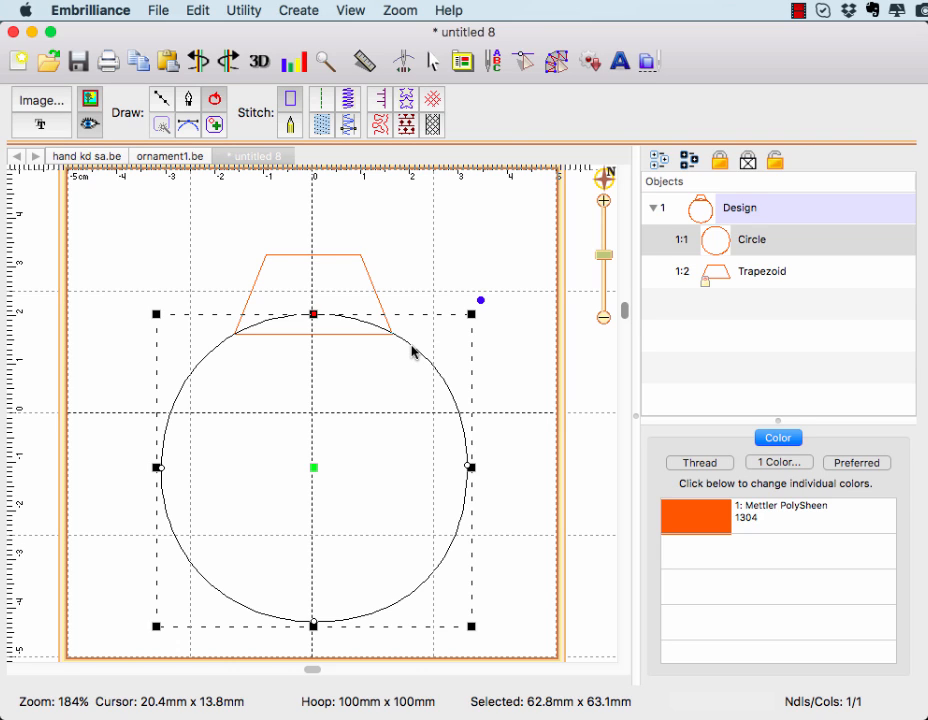
click(433, 124)
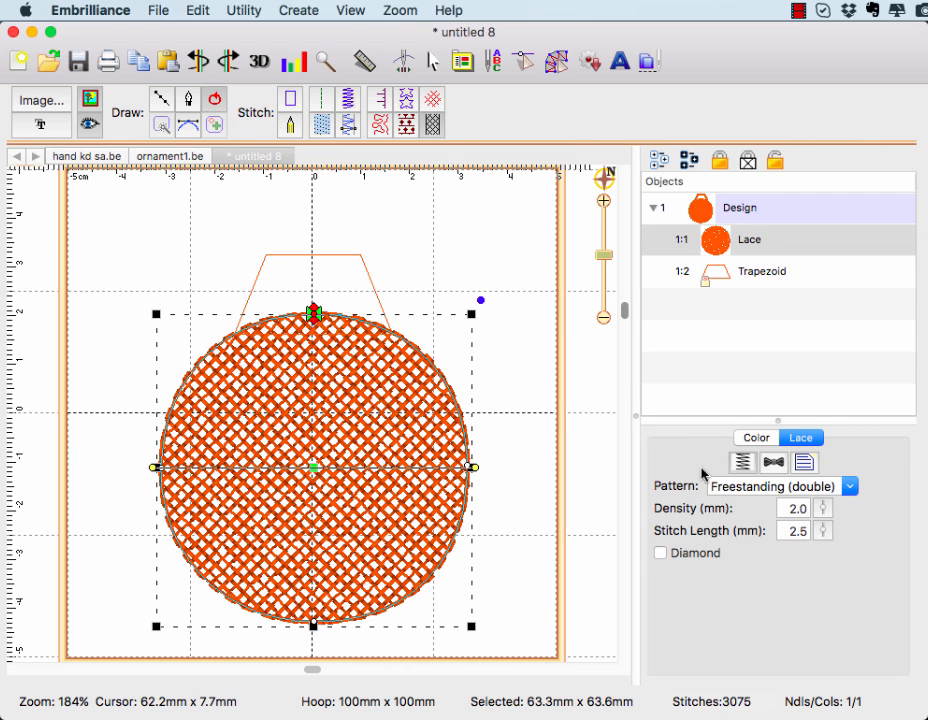
click(661, 553)
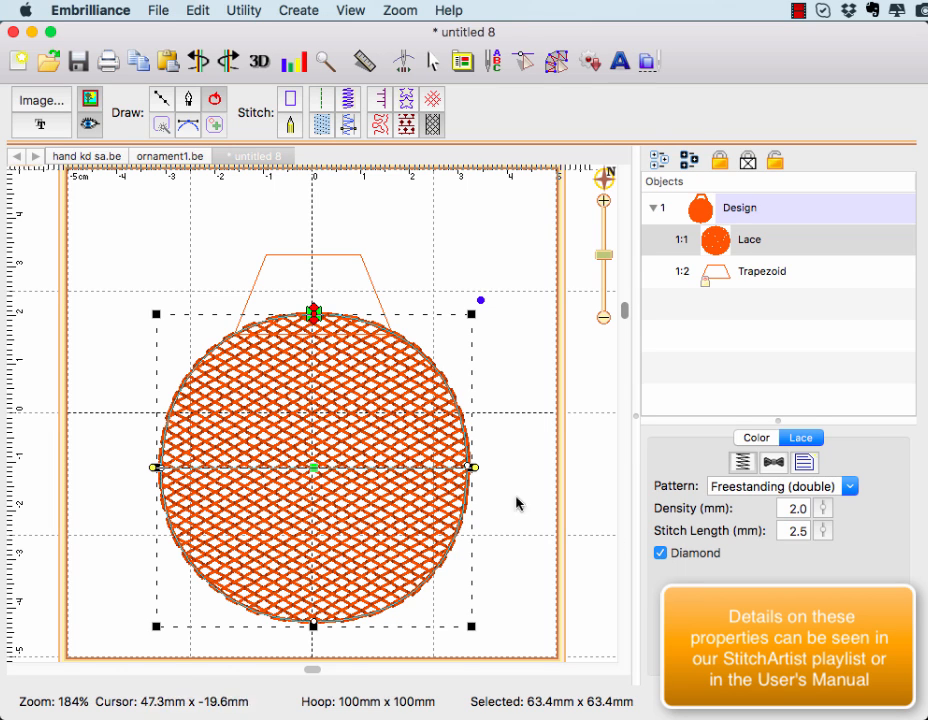
drag(473, 468, 372, 640)
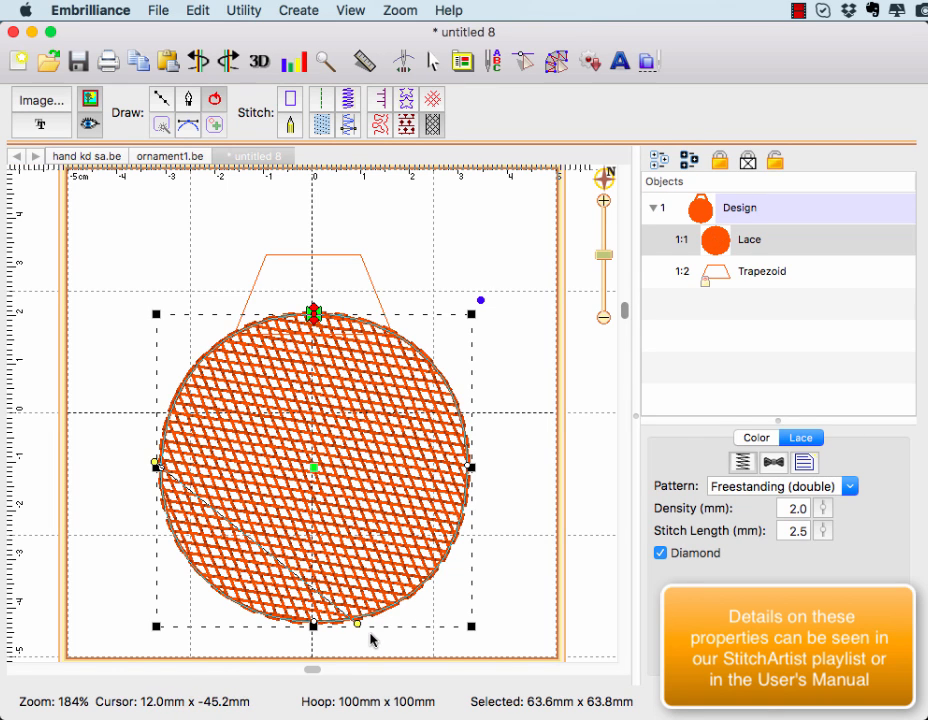
click(538, 448)
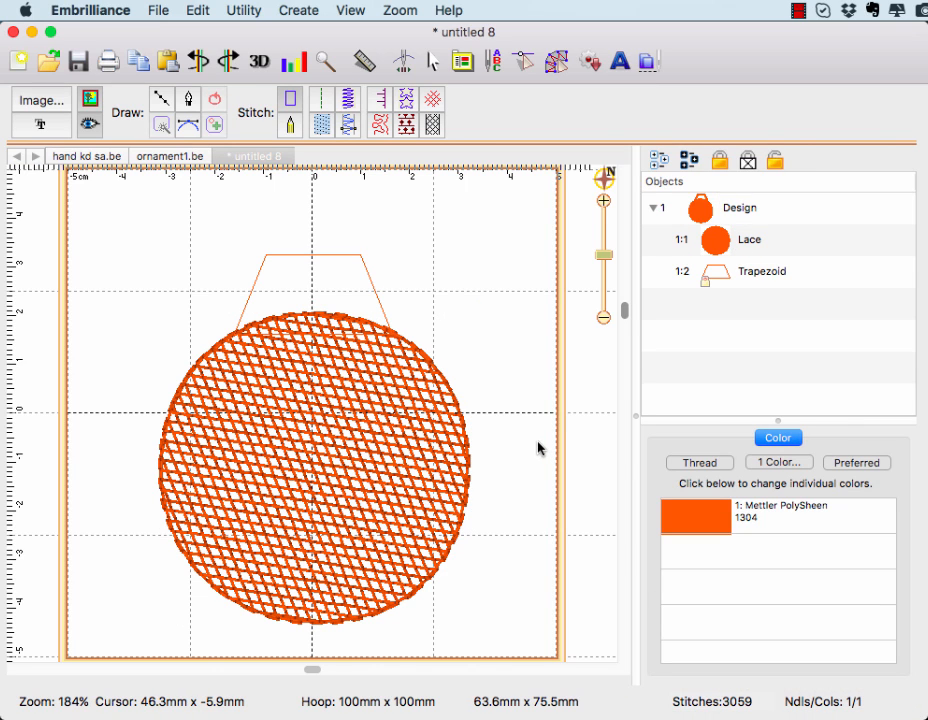
- Duplicate the lace circle and convert the copy to a satin border
click(716, 244)
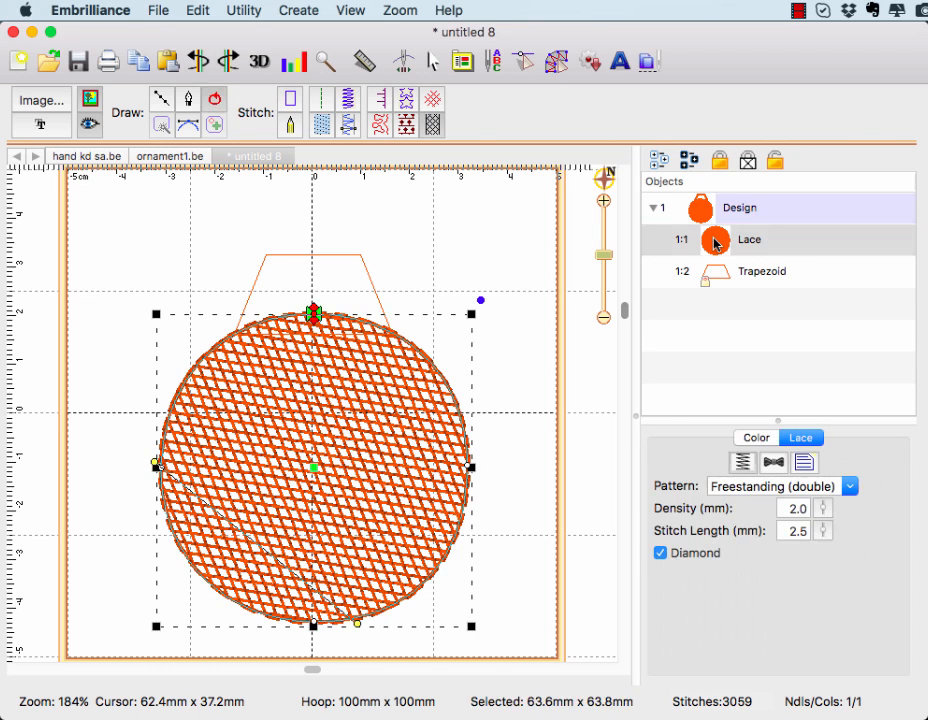
click(137, 61)
click(170, 62)
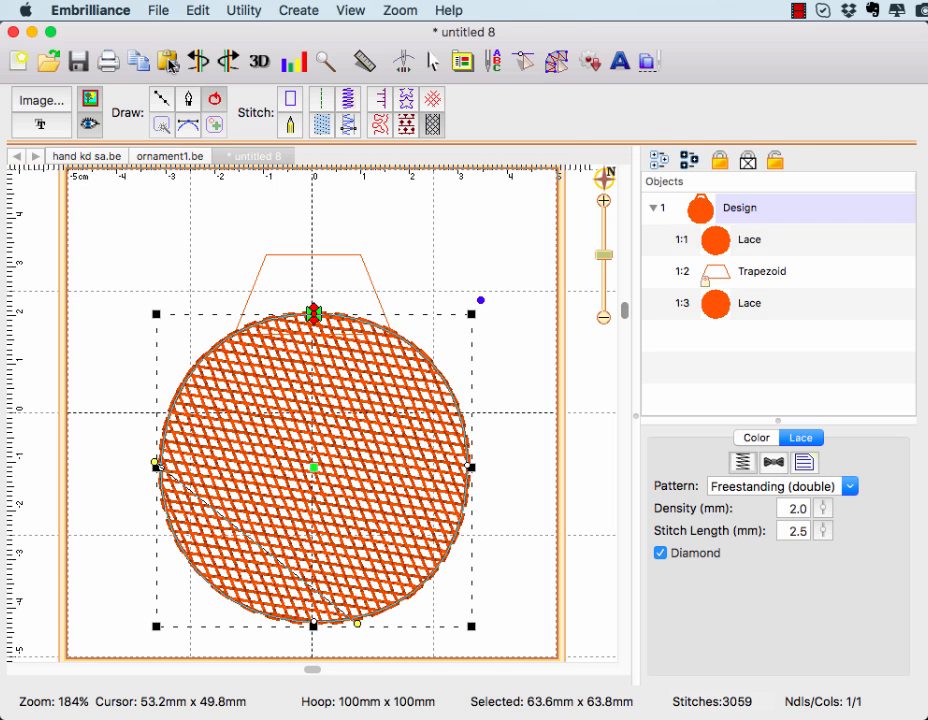
click(349, 100)
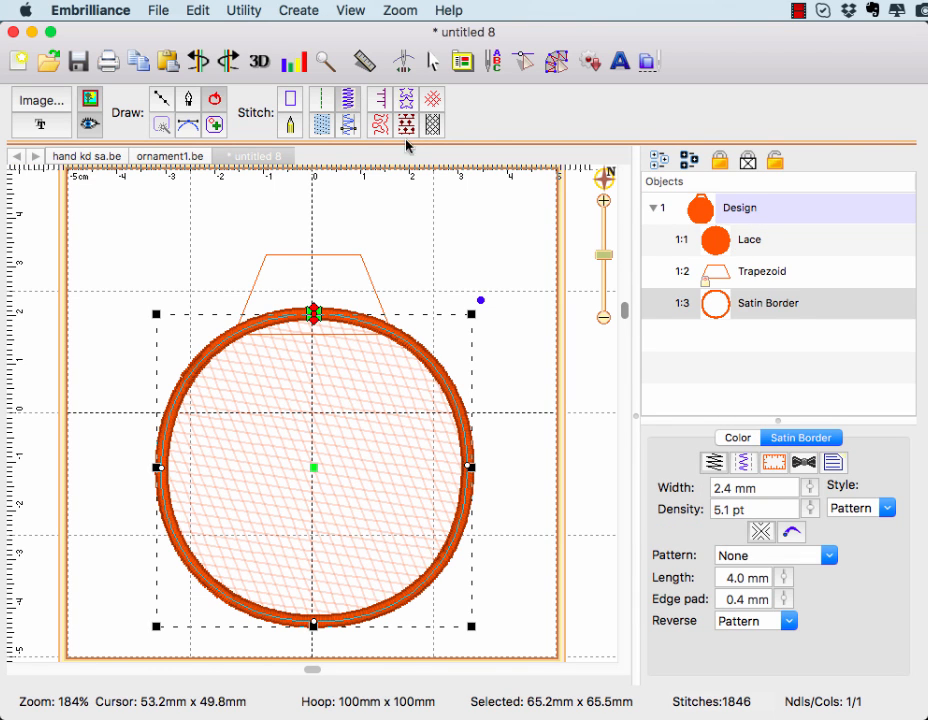
- Move the satin border one place earlier in the stitch order, ahead of the trapezoid
right_click(718, 311)
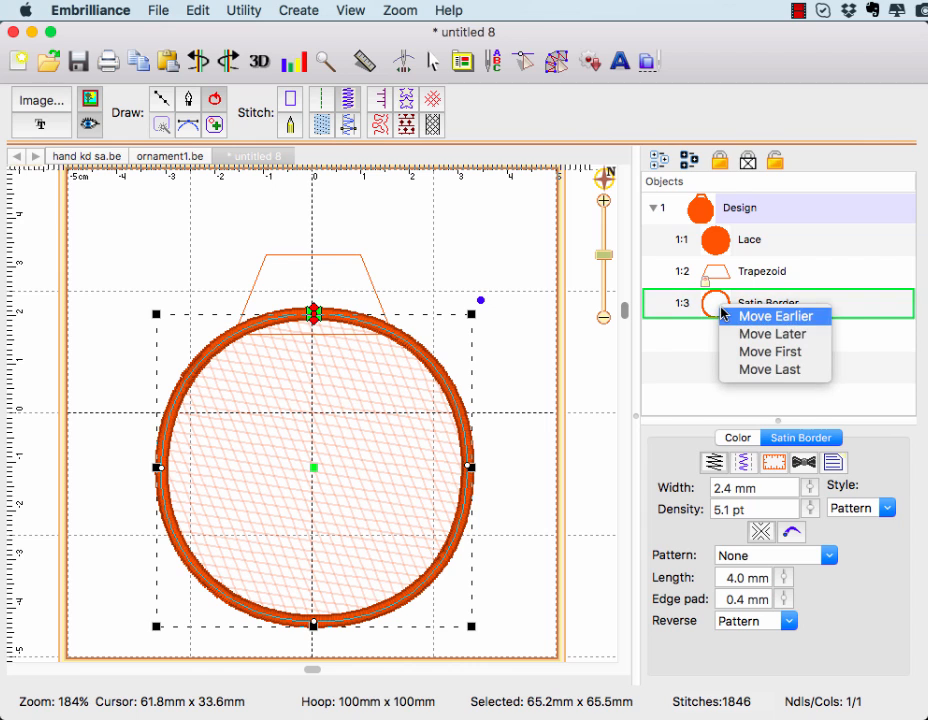
click(740, 316)
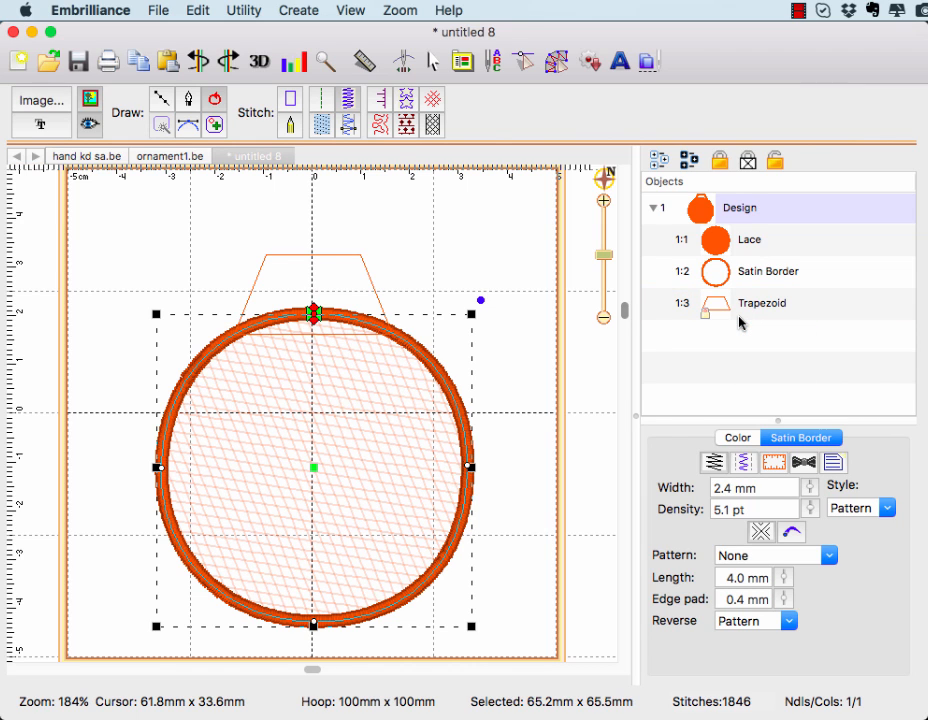
click(536, 321)
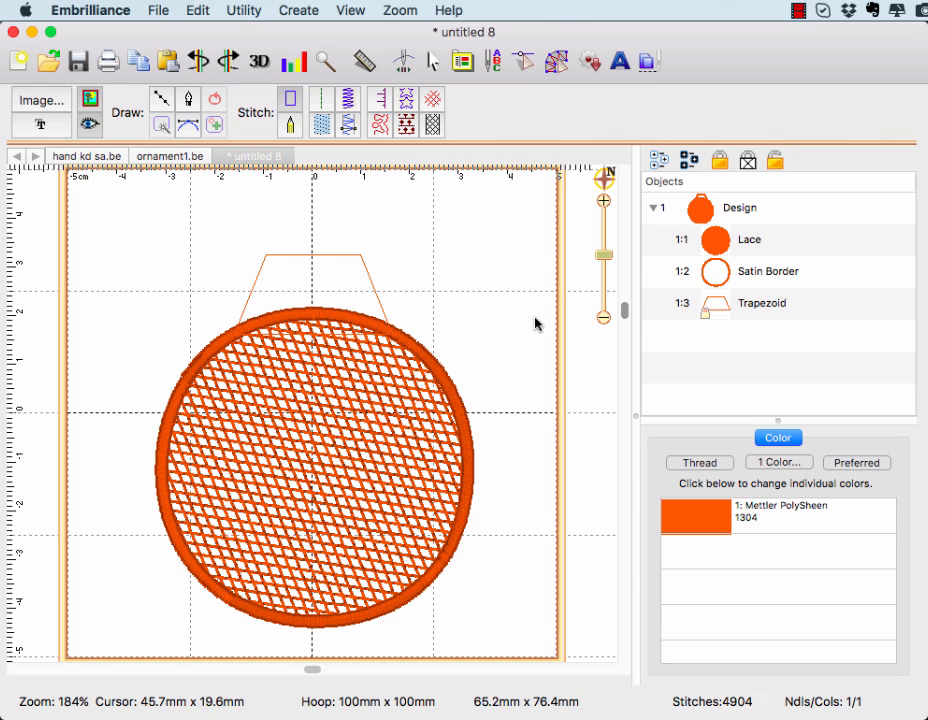
- Add points to the circle's satin border path where the trapezoid's lower corners meet it
click(405, 342)
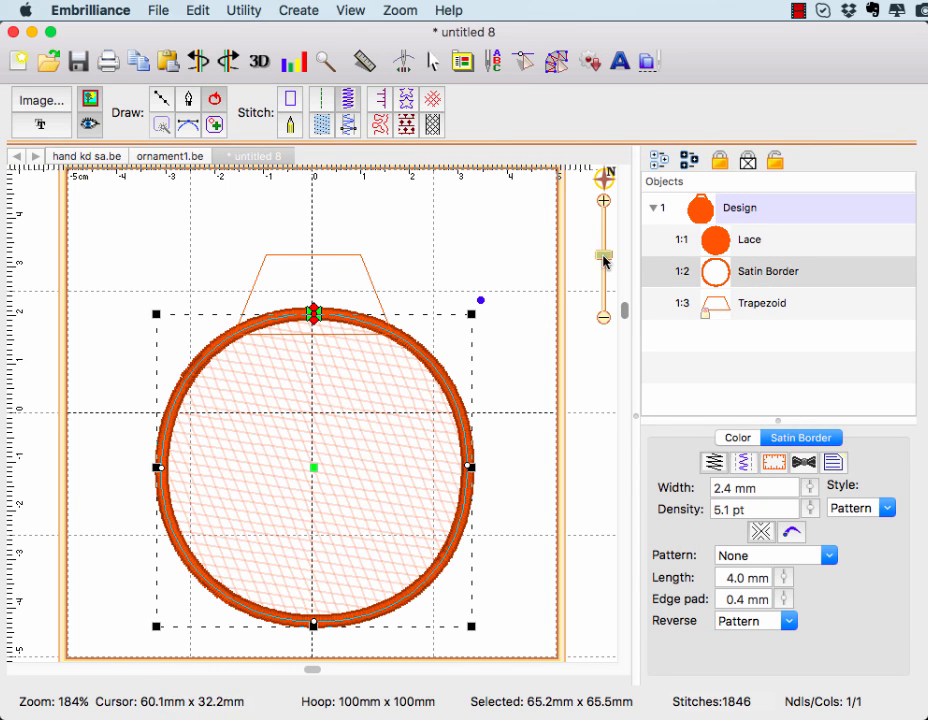
drag(604, 256, 605, 229)
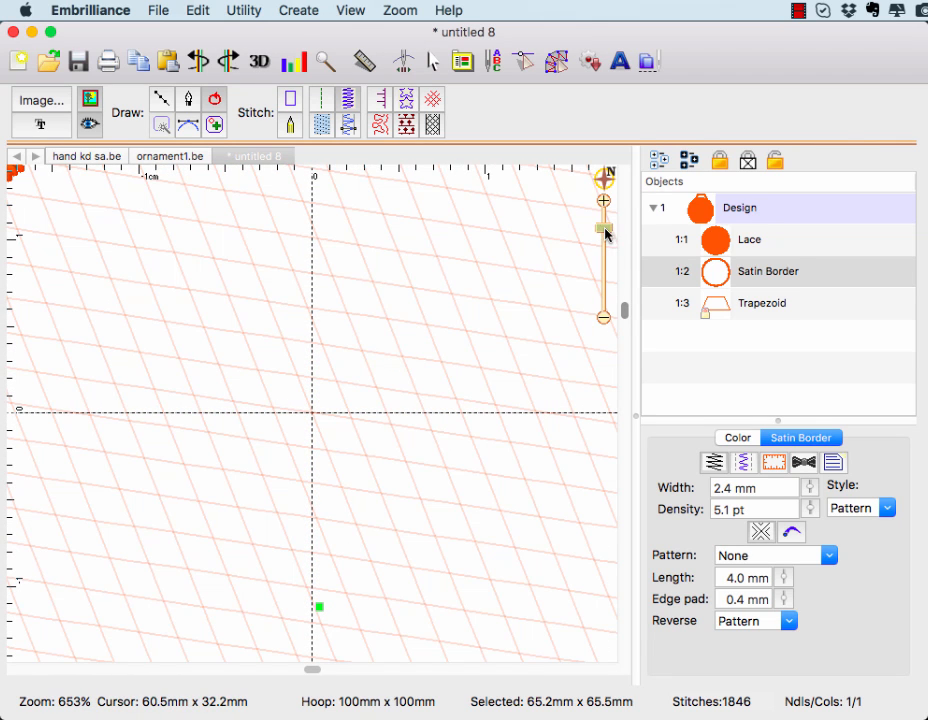
mouse_move(602, 180)
drag(515, 247, 516, 230)
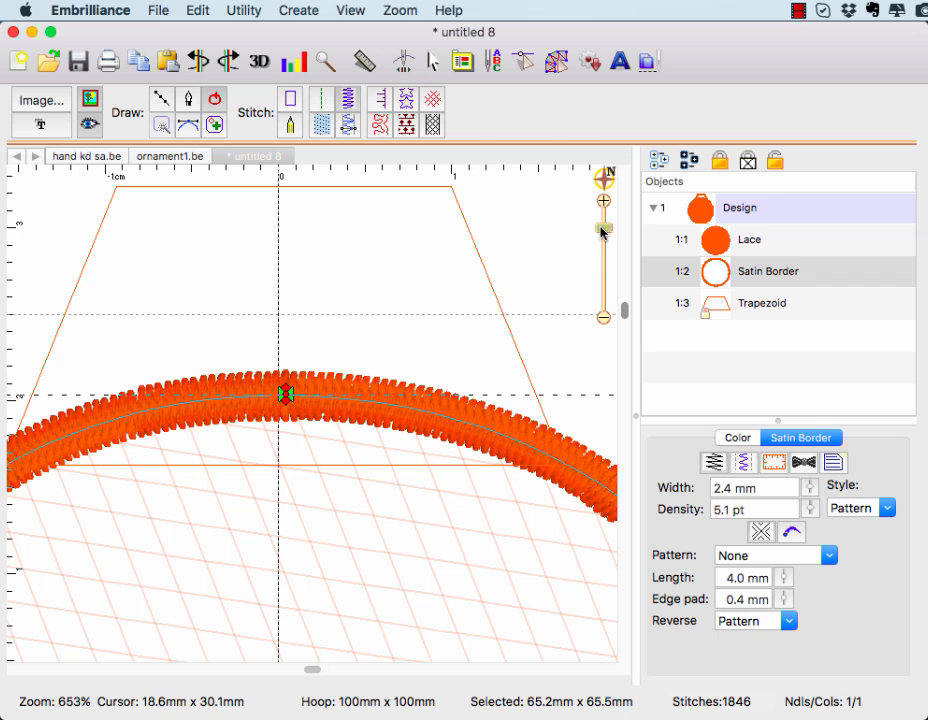
drag(601, 230, 603, 238)
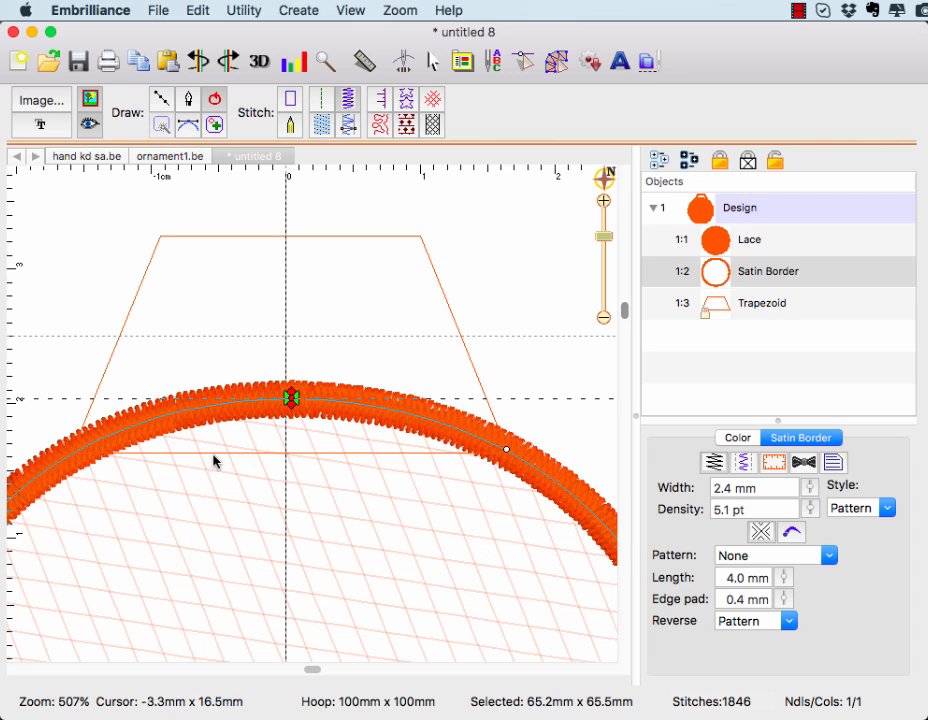
- Open the satin border at its top point and delete both loose end points to remove the arc between the trapezoid's lower corners
click(291, 399)
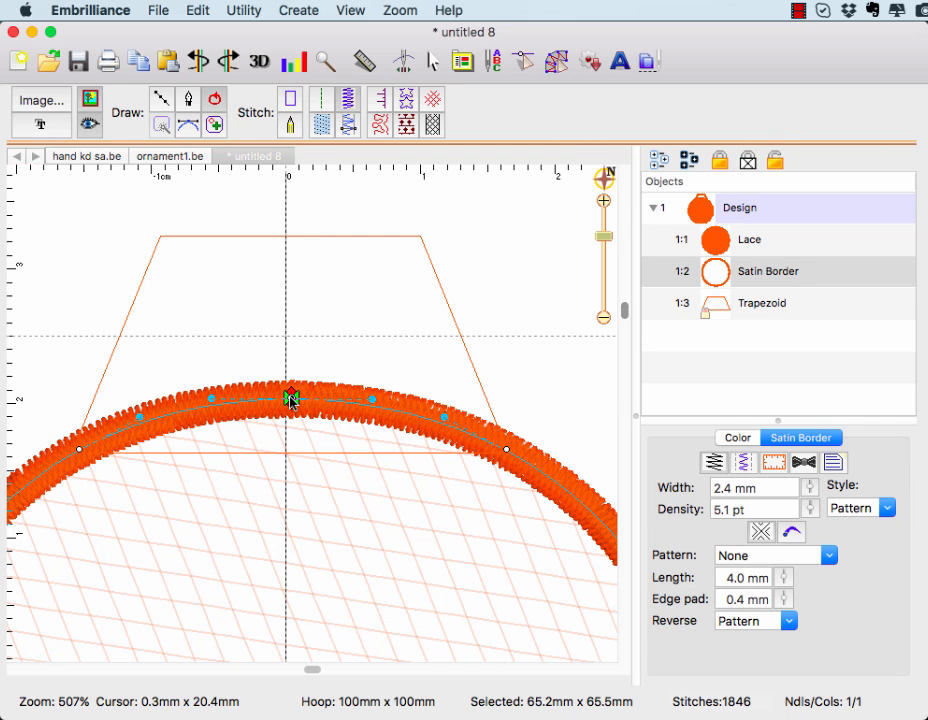
click(215, 100)
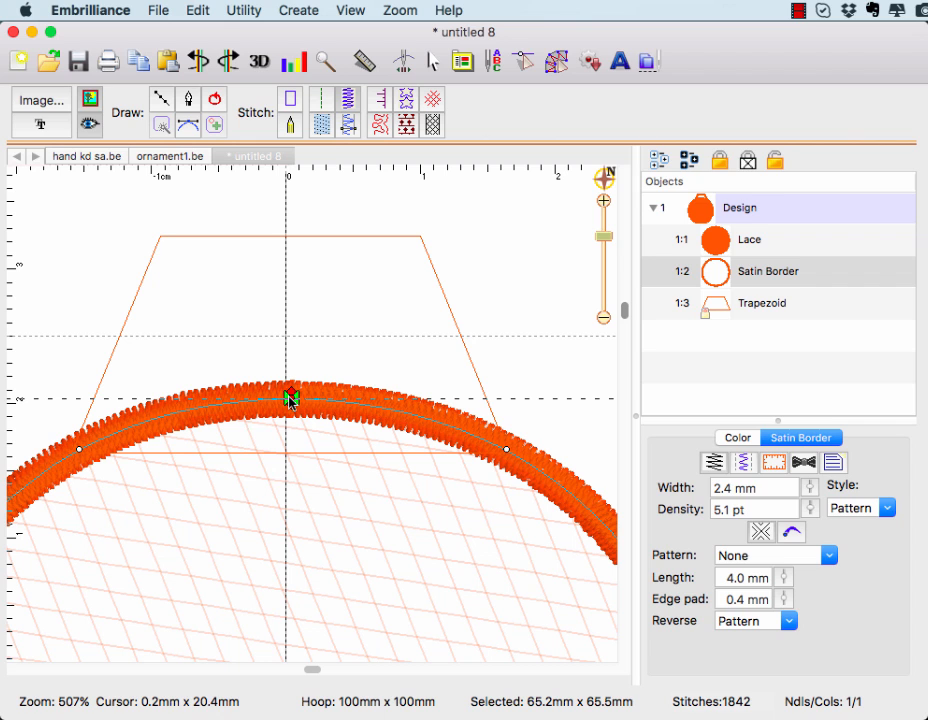
drag(290, 398, 245, 365)
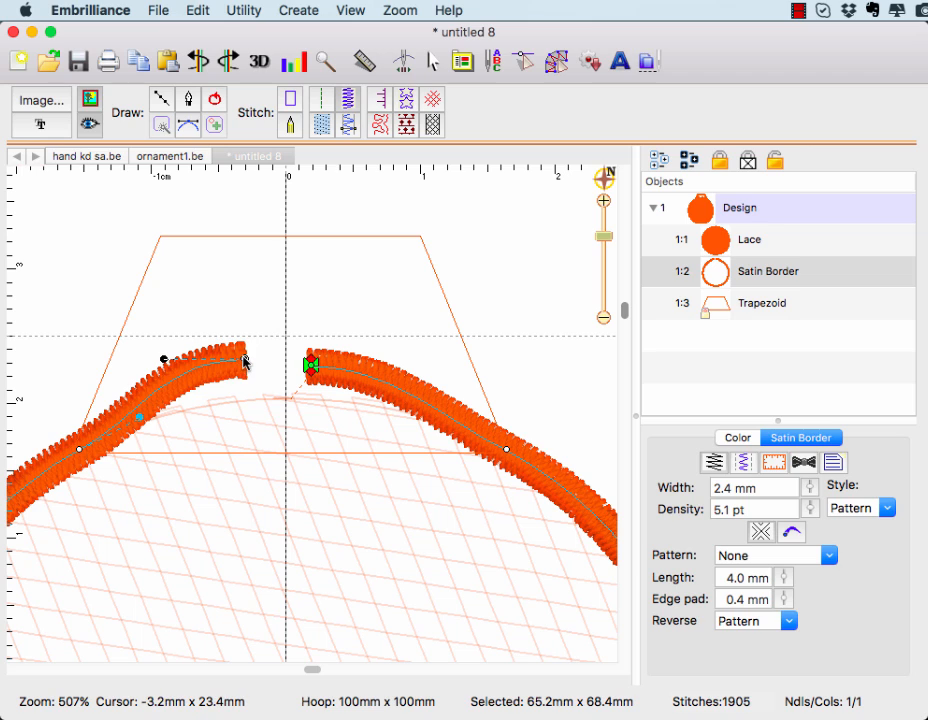
key(Delete)
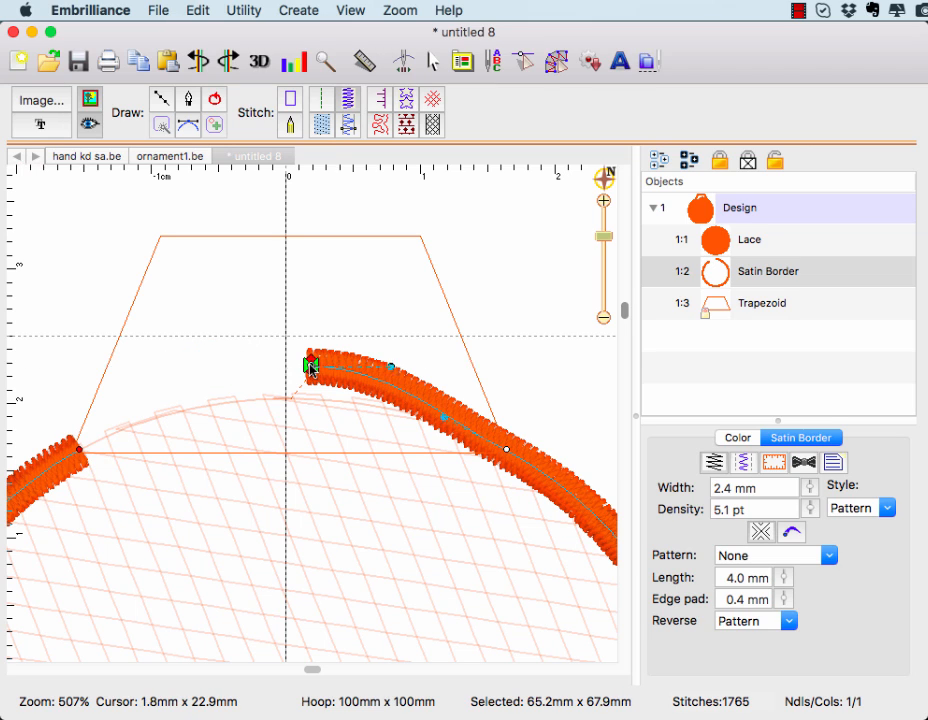
key(Delete)
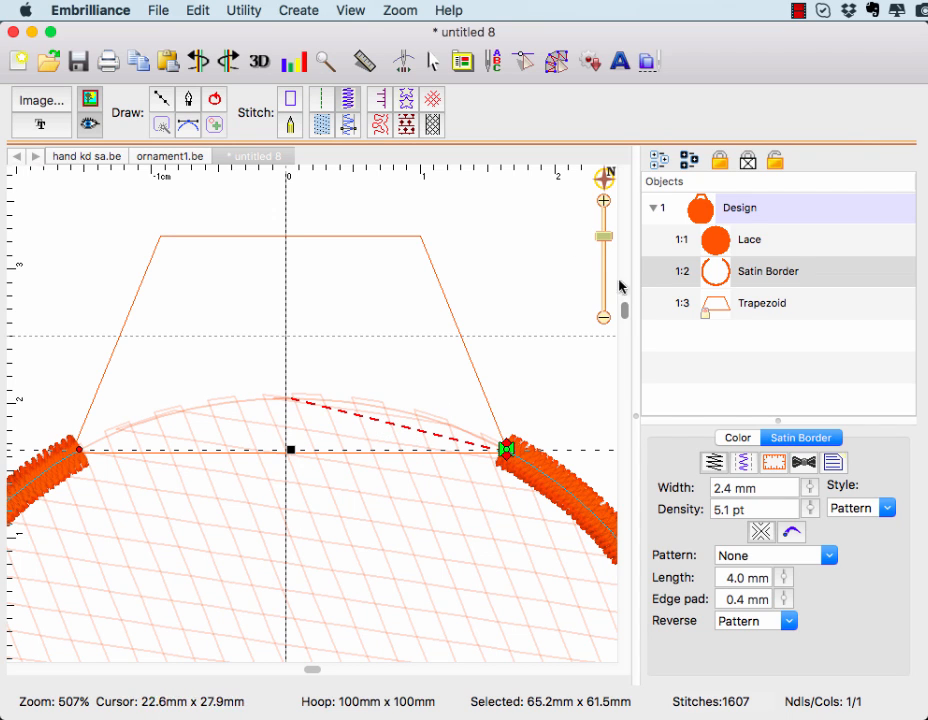
- Move the lace circle's stitch end point from its top to the trapezoid's lower-right corner, where the satin border starts
click(717, 243)
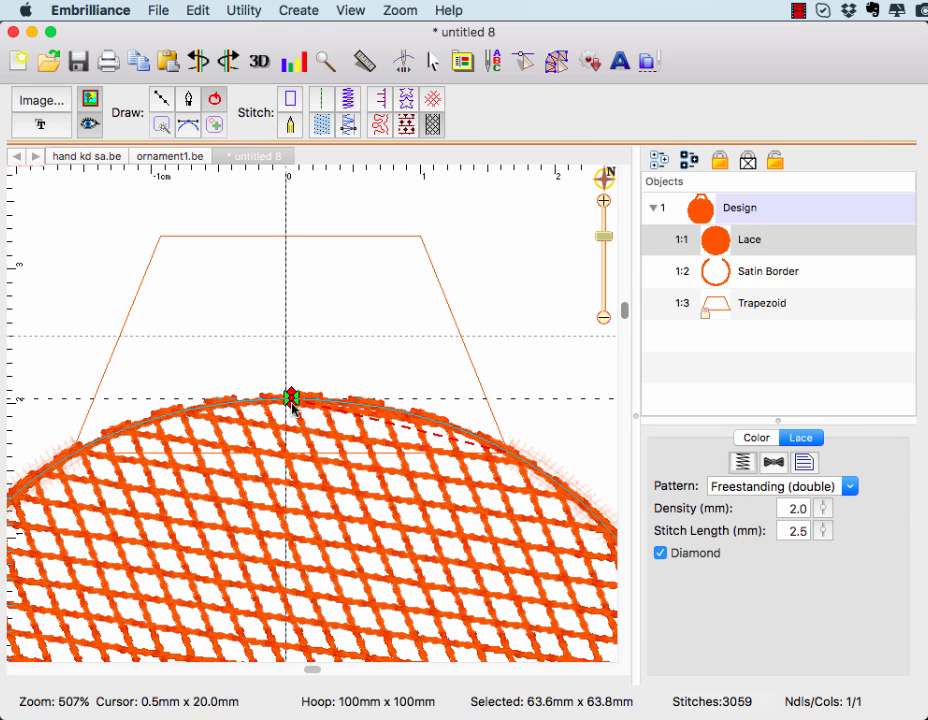
drag(293, 407, 502, 469)
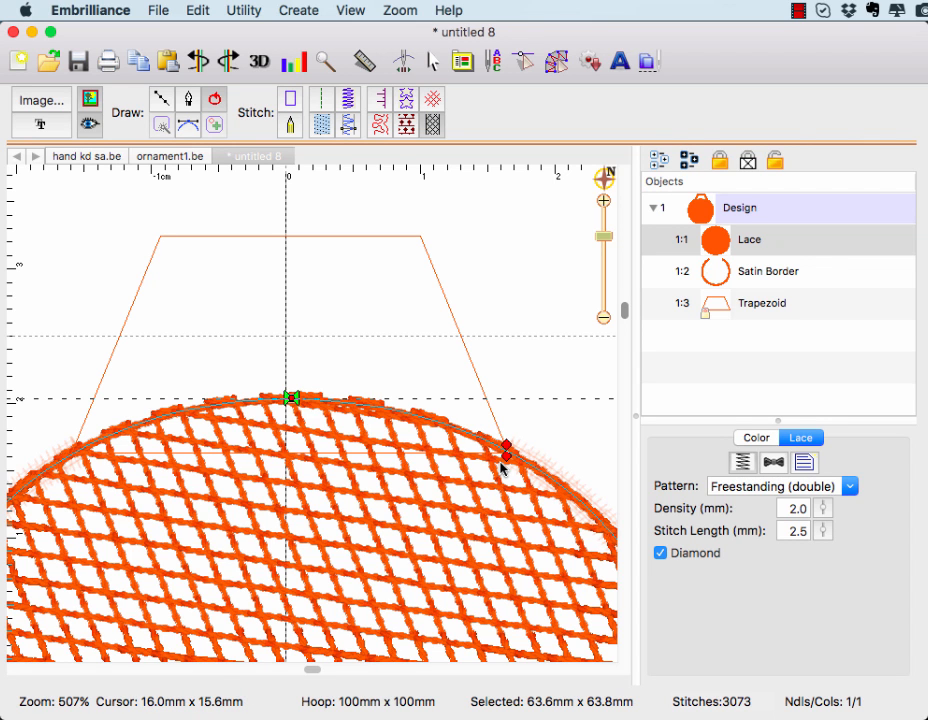
click(516, 306)
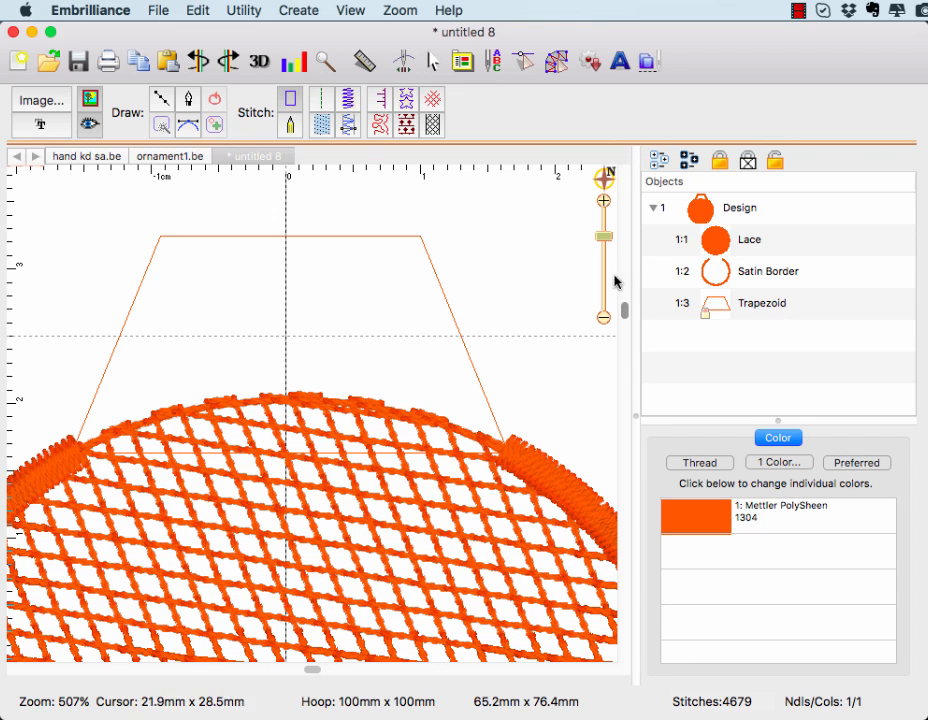
- Unlock the trapezoid and lock the circle's lace and satin border
click(713, 312)
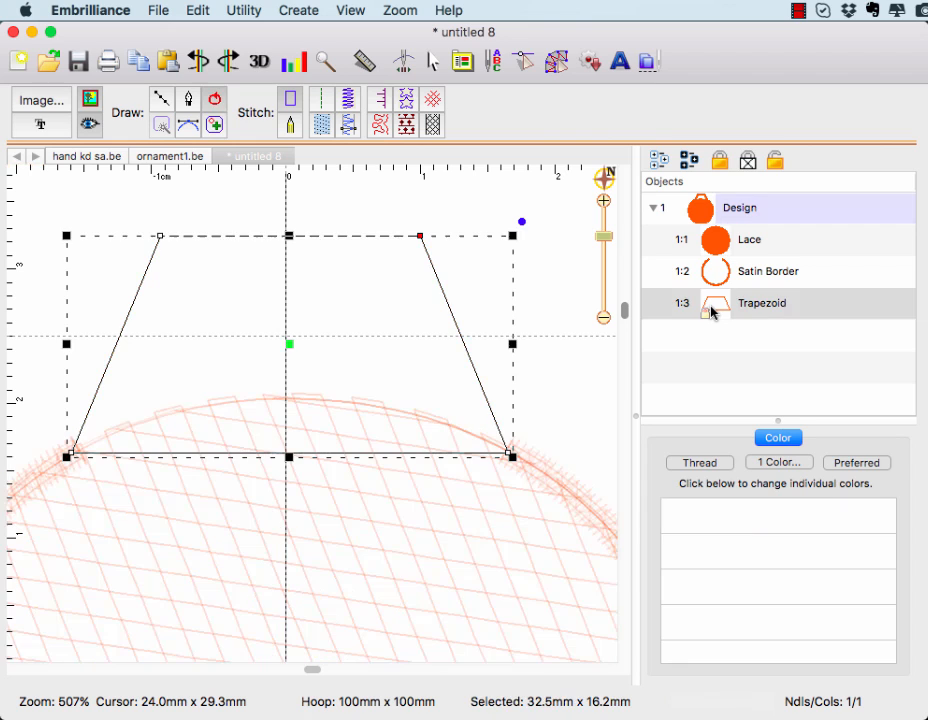
click(772, 167)
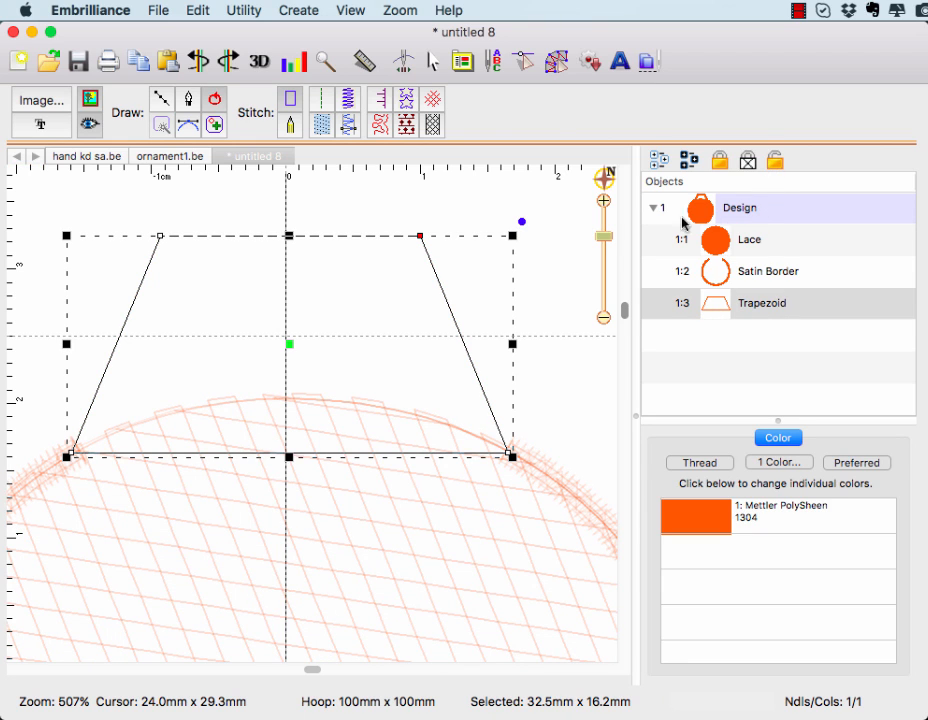
click(570, 300)
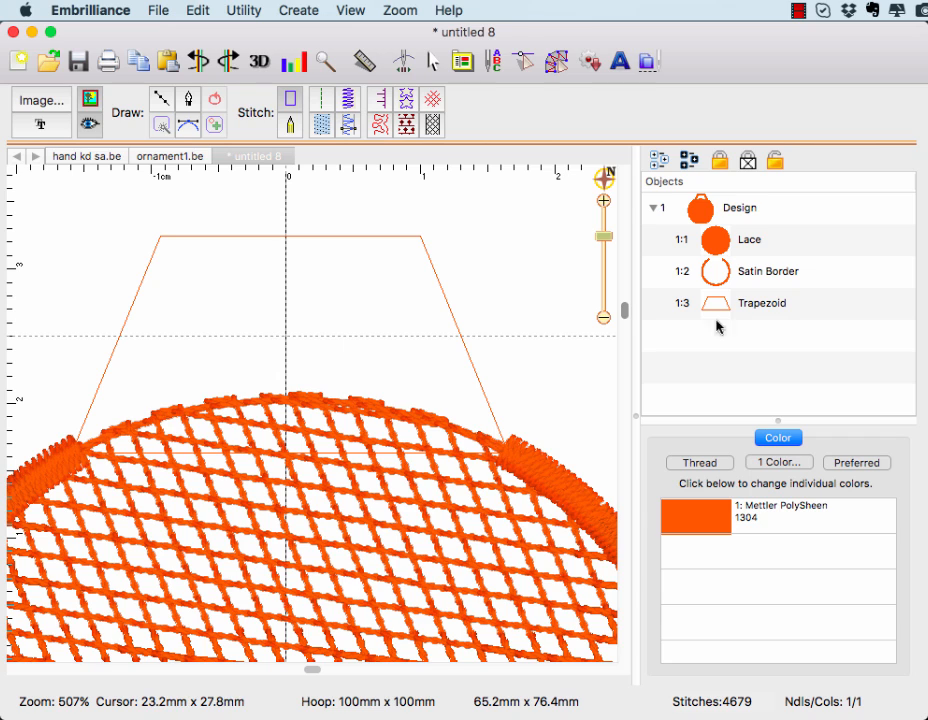
click(739, 242)
shift+click(733, 281)
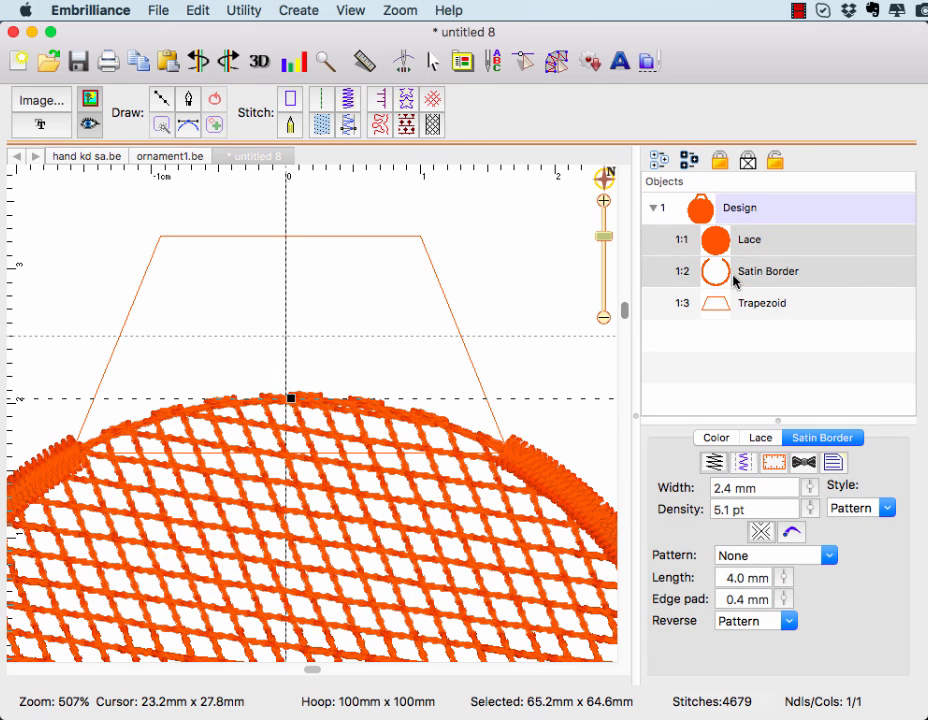
click(720, 161)
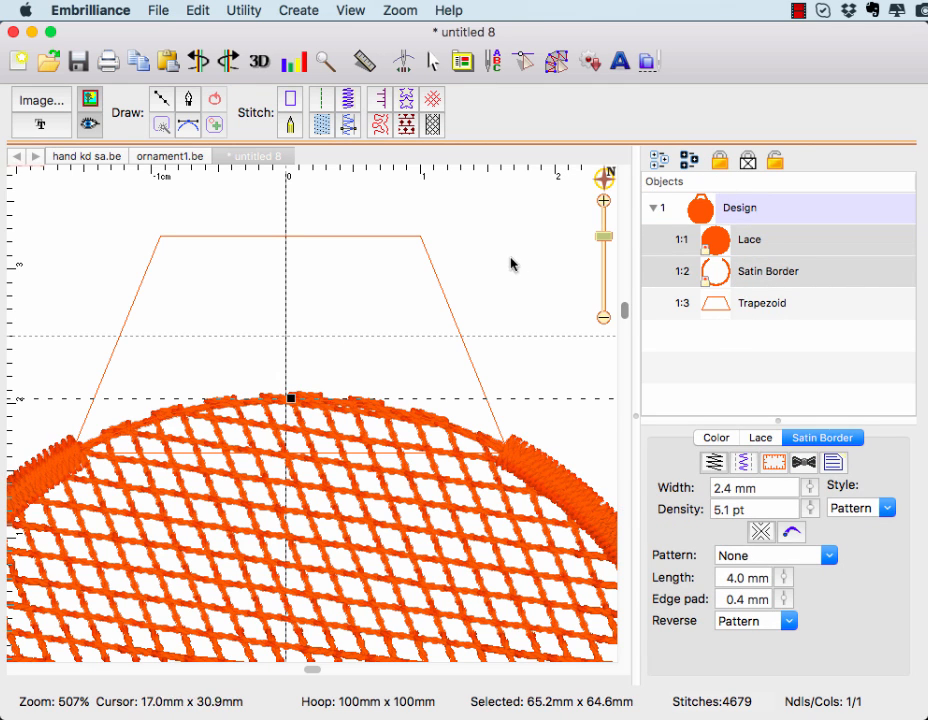
- Change the trapezoid's thread color to Mettler PolySheen 1332
click(440, 287)
click(692, 519)
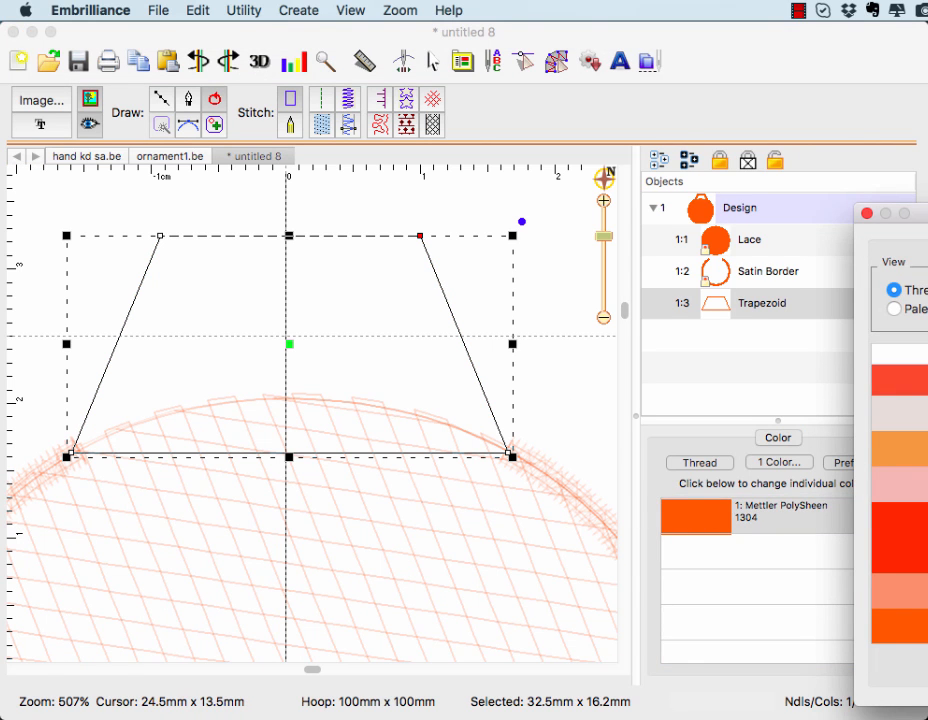
drag(927, 222, 612, 200)
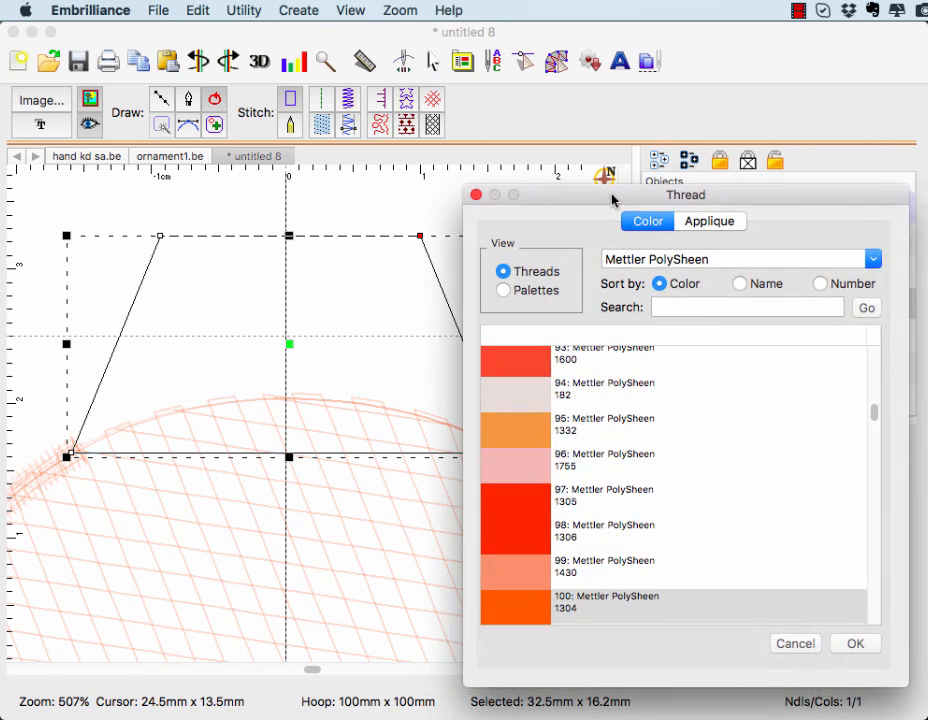
click(512, 430)
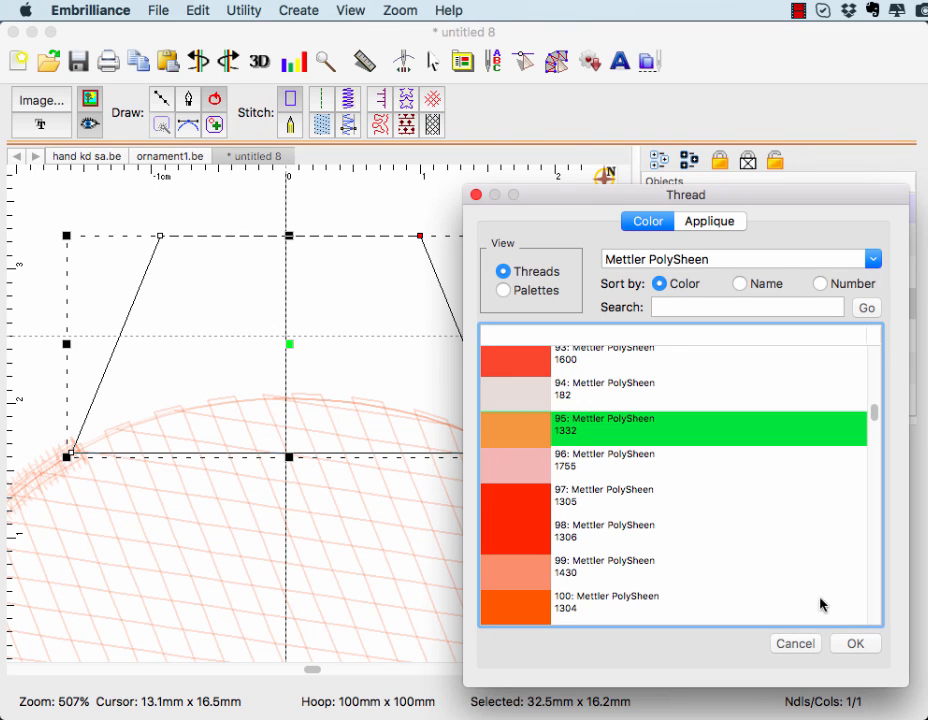
click(864, 646)
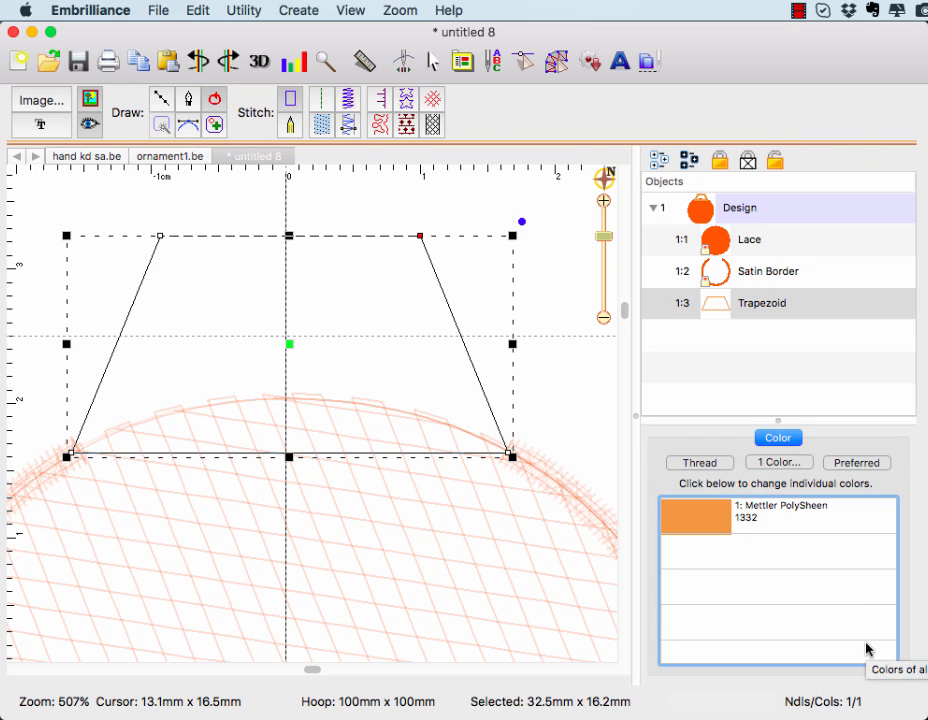
- Apply lace fill to the trapezoid, then paste a copy of it and convert the copy to a satin border
click(432, 124)
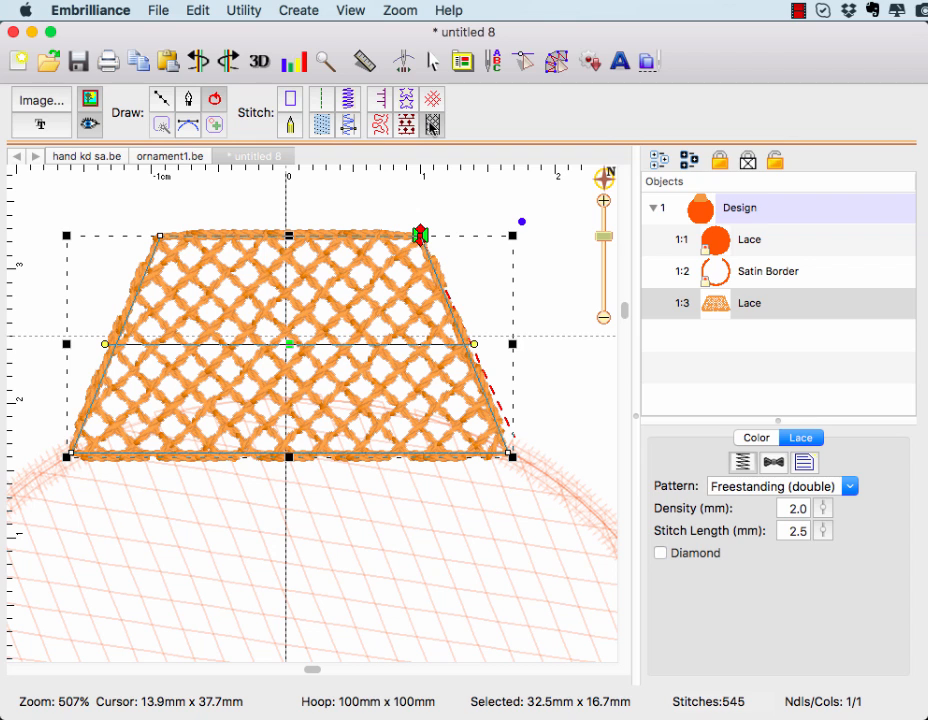
click(168, 63)
click(349, 104)
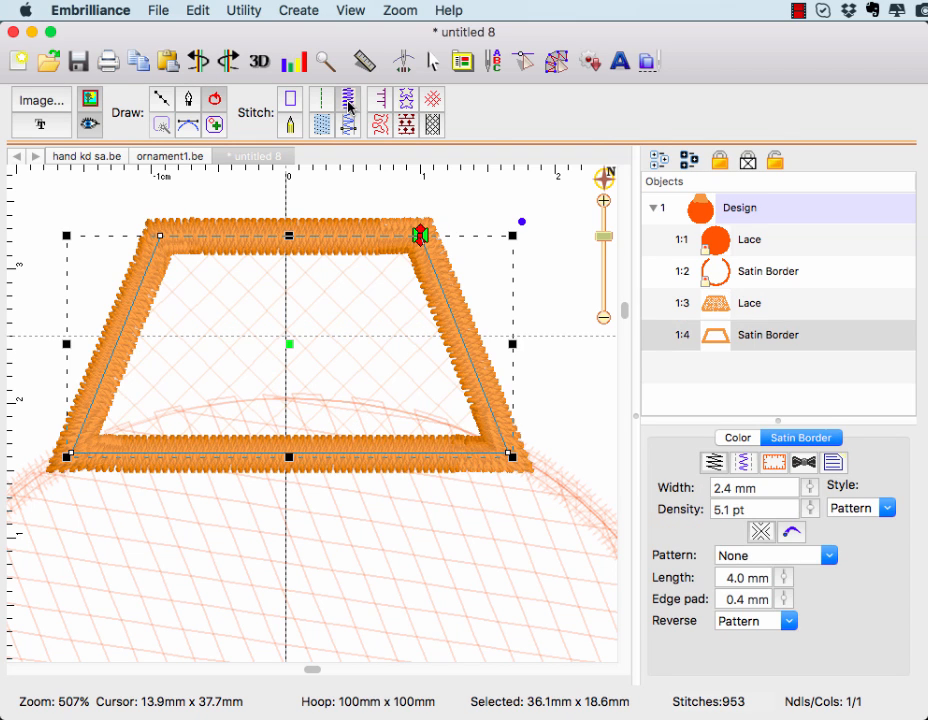
click(573, 351)
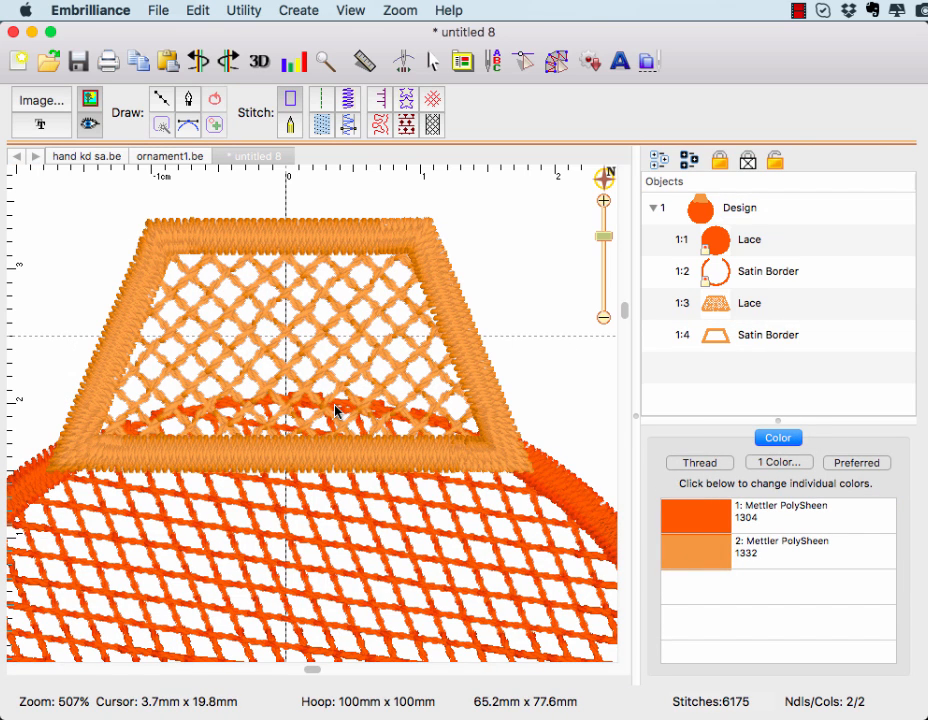
- Lock the trapezoid's lace and satin border, and unlock the circle's lace with its Diamond option on
click(732, 302)
shift+click(733, 343)
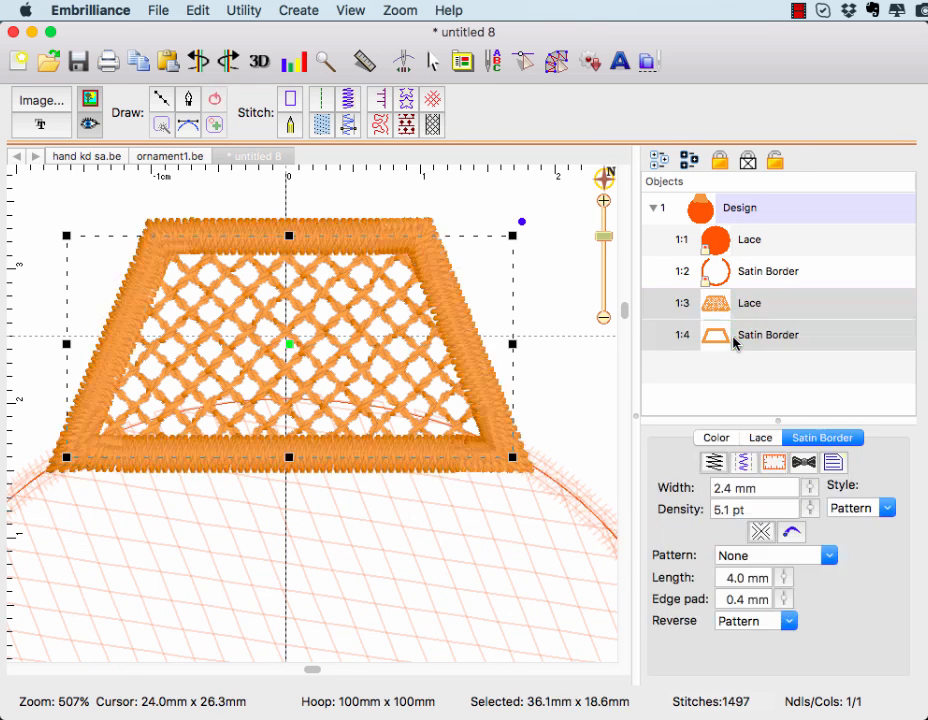
click(734, 246)
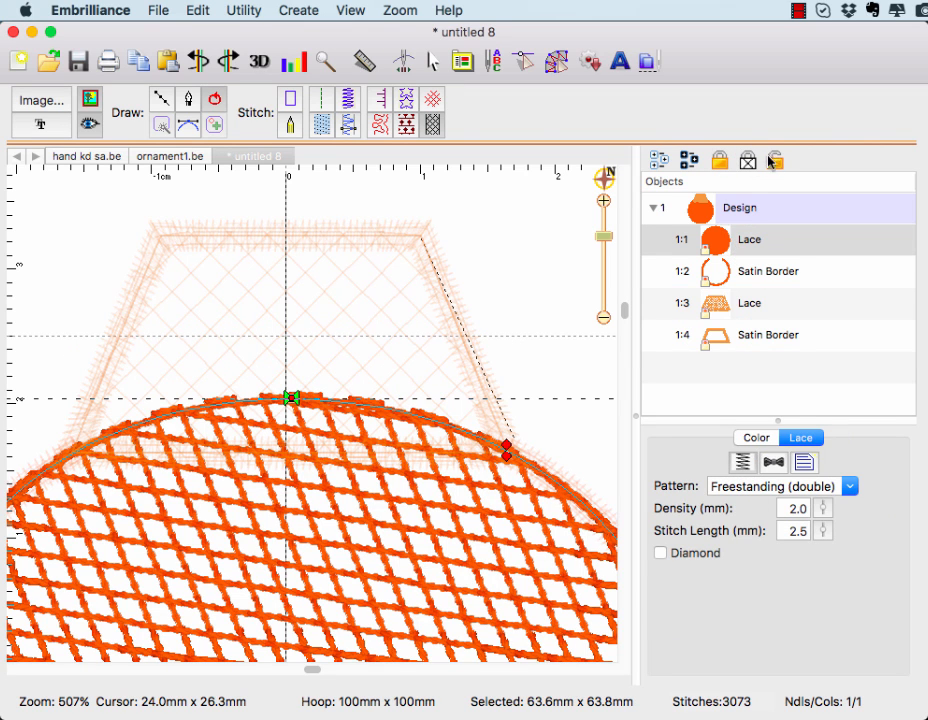
click(660, 553)
click(521, 312)
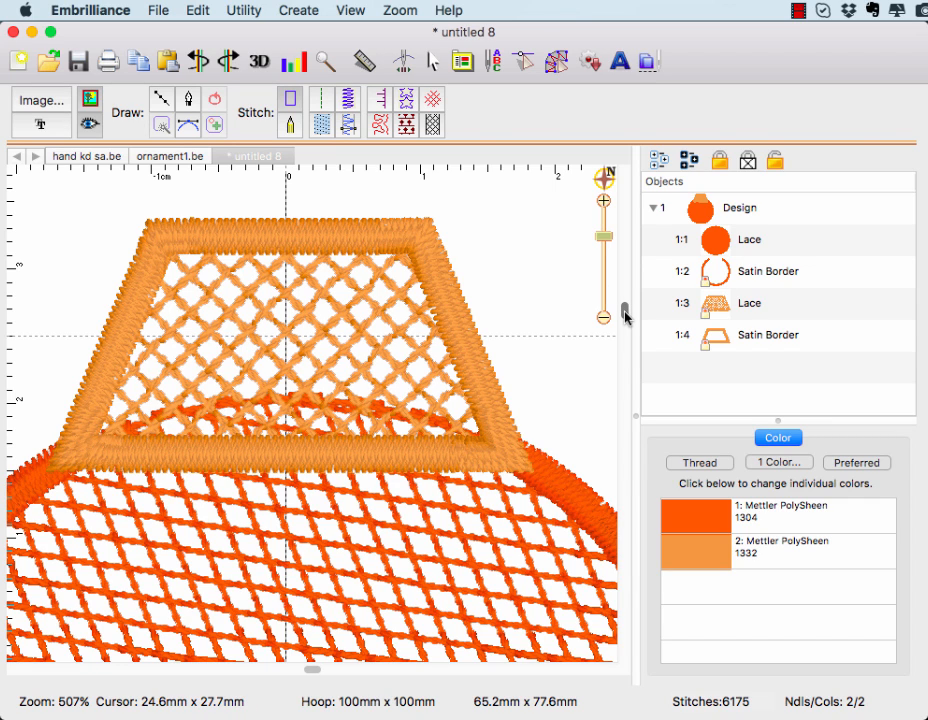
- Flatten the top of the circle's lace along the trapezoid's bottom edge by adding corner points, lowering the top point and shortening the curve handles
click(453, 541)
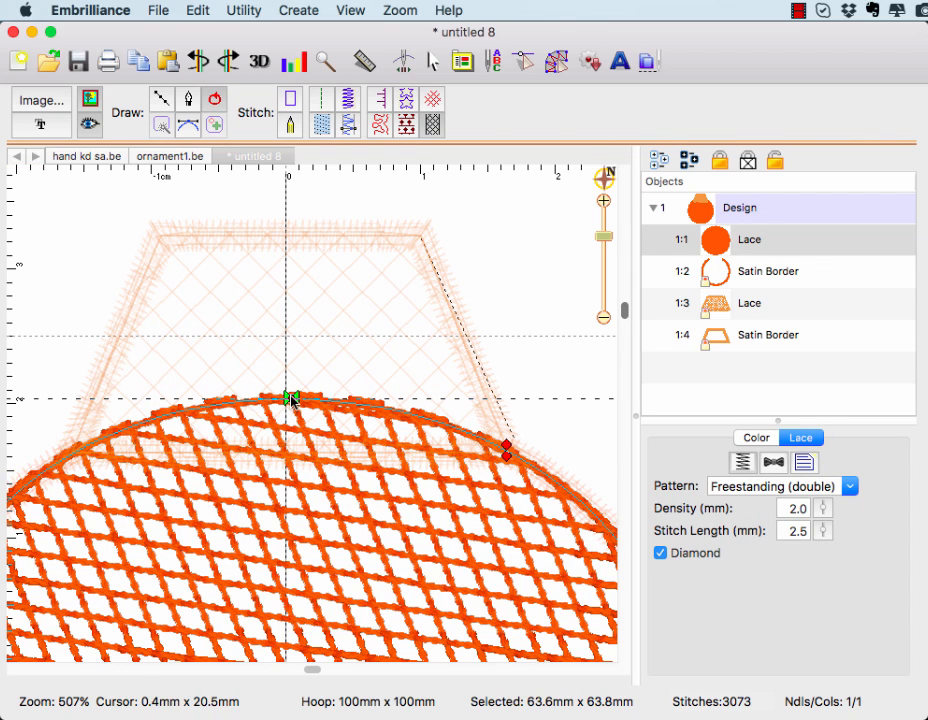
click(80, 449)
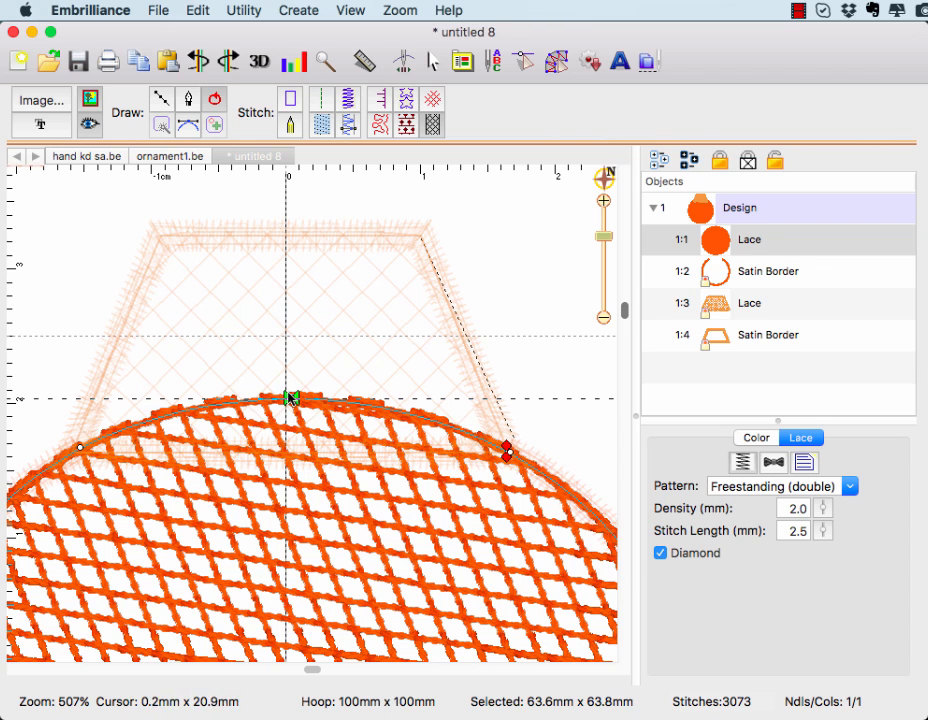
drag(290, 399, 291, 451)
drag(140, 417, 93, 443)
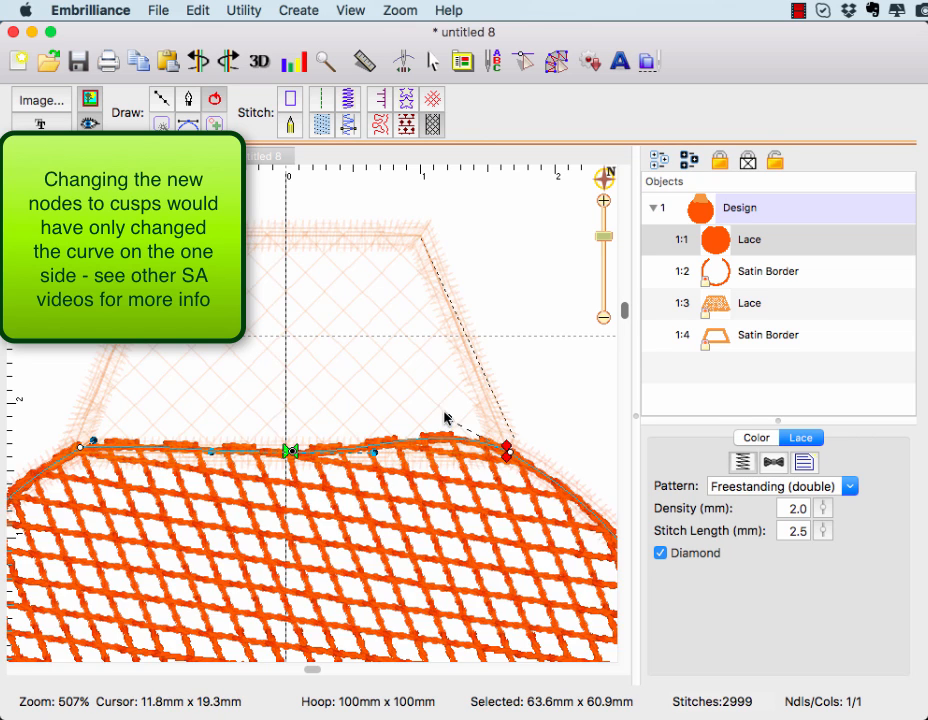
drag(447, 419, 491, 447)
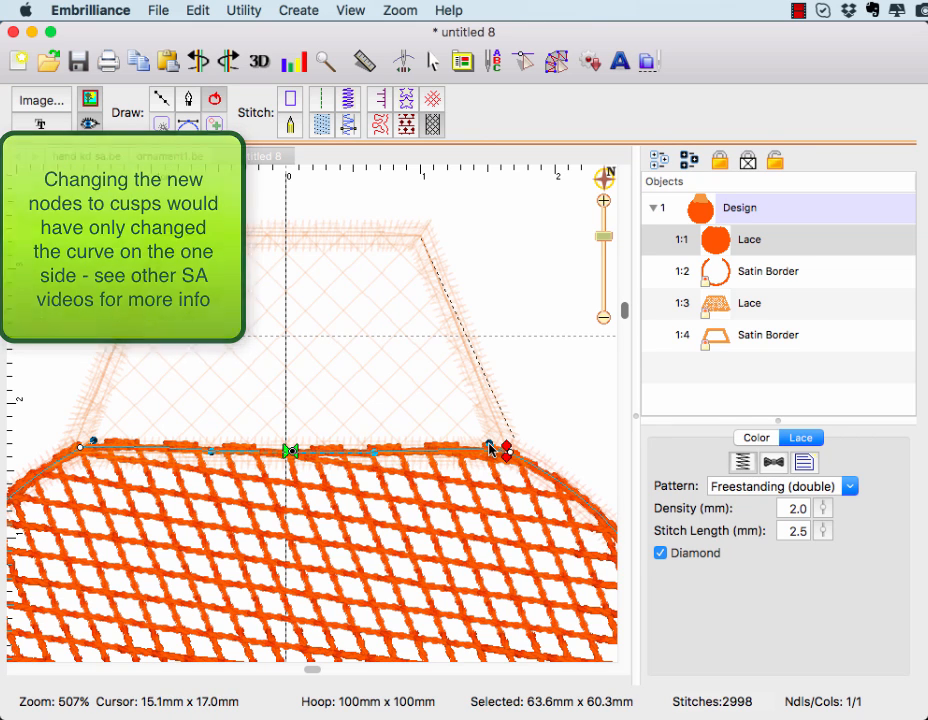
- Unlock all objects in the design and save it as FSL Ornament
drag(607, 233, 608, 255)
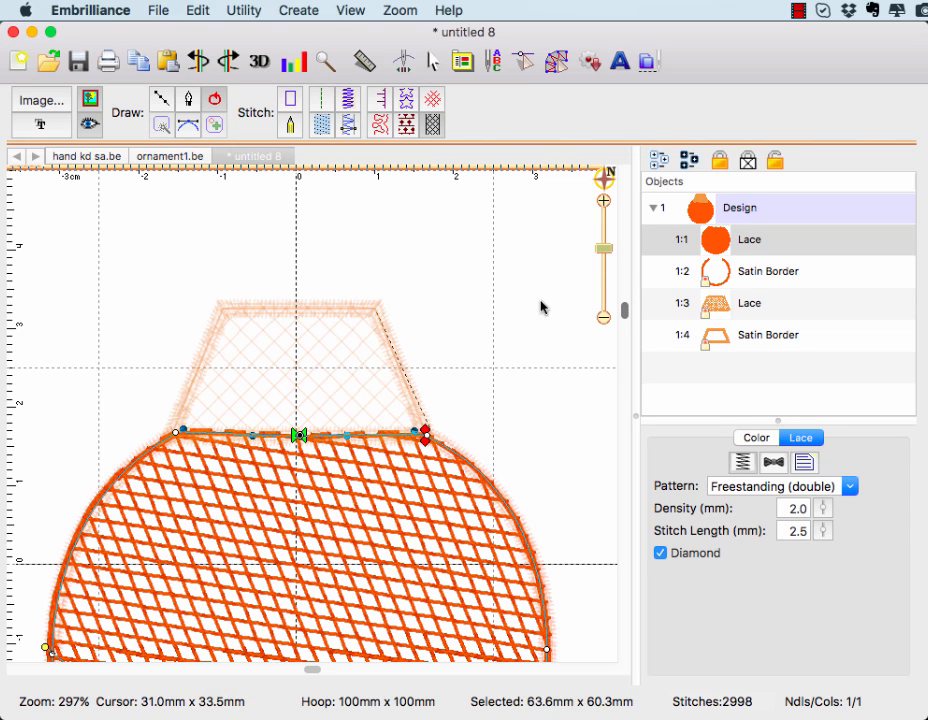
click(728, 209)
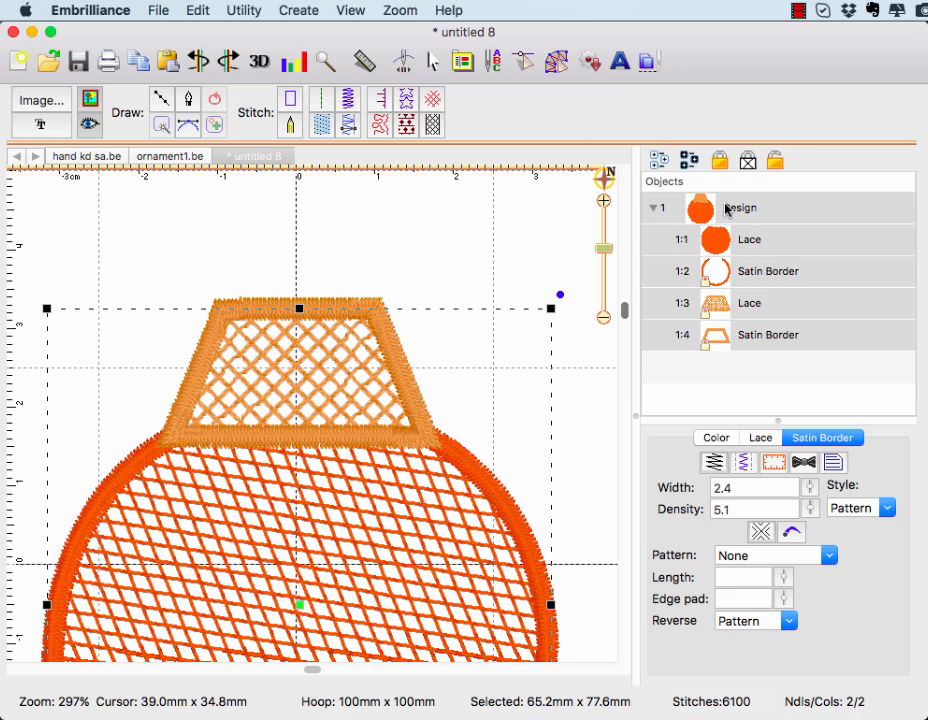
click(484, 247)
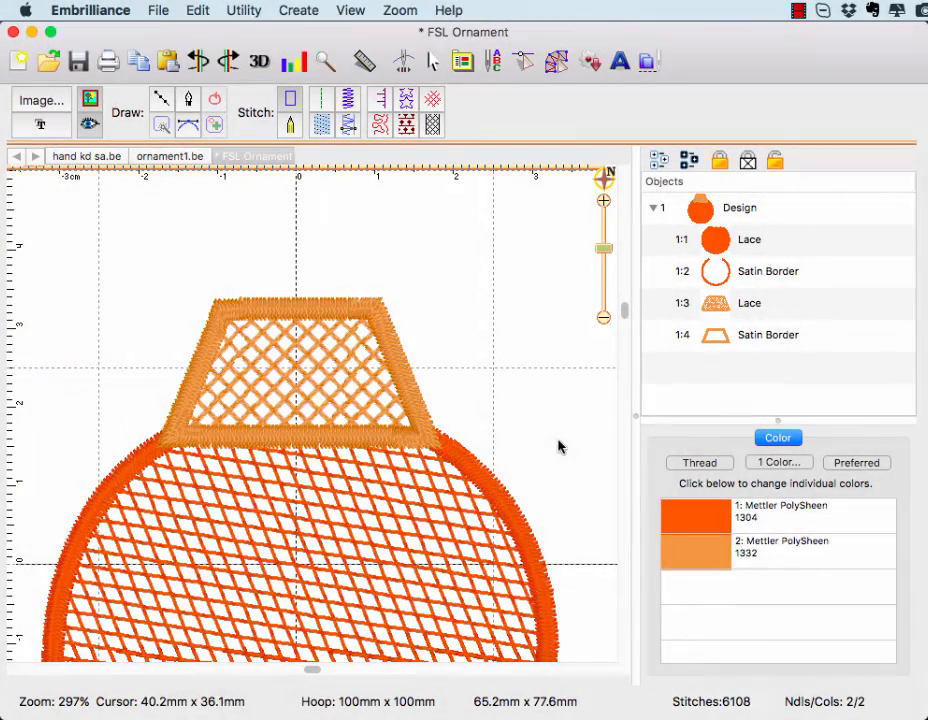
- Draw a nearly horizontal line about 34.4 mm long just below the trapezoid's bottom edge, spanning its full width
click(163, 98)
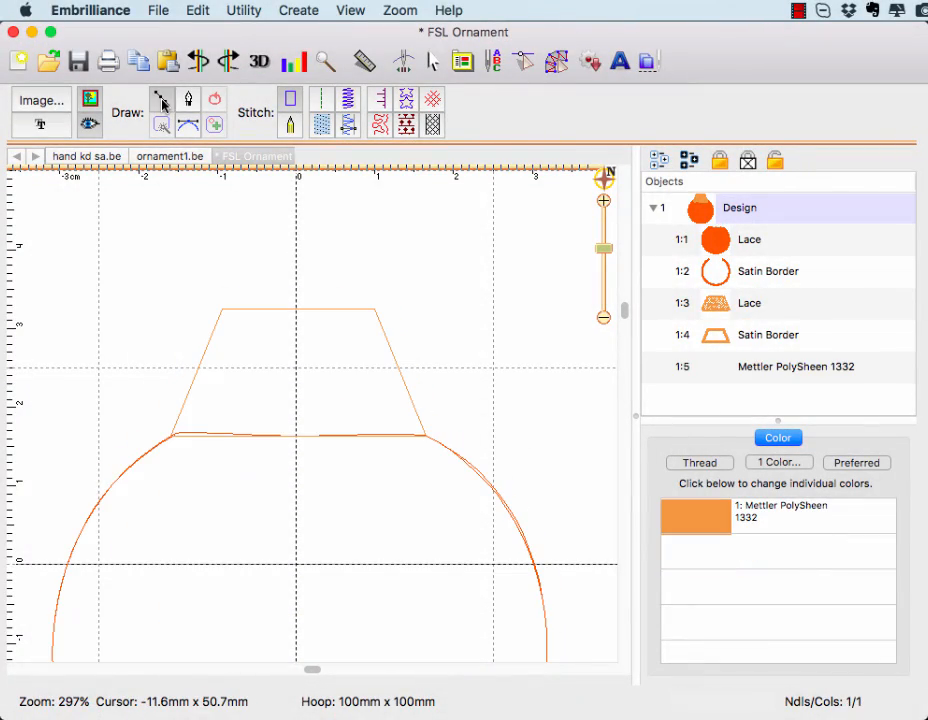
click(165, 441)
click(436, 444)
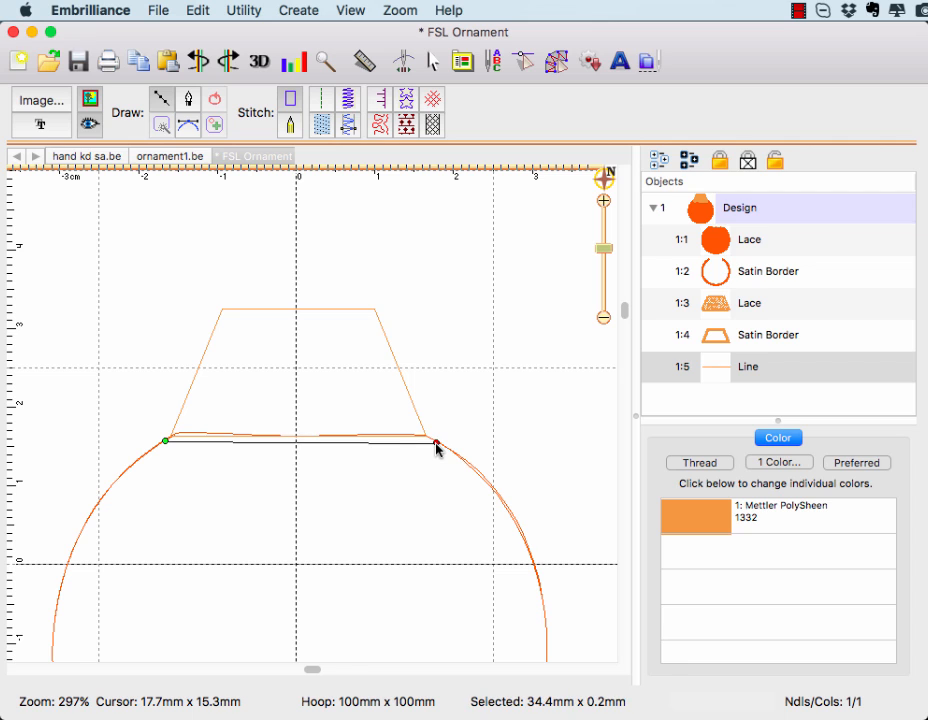
key(Return)
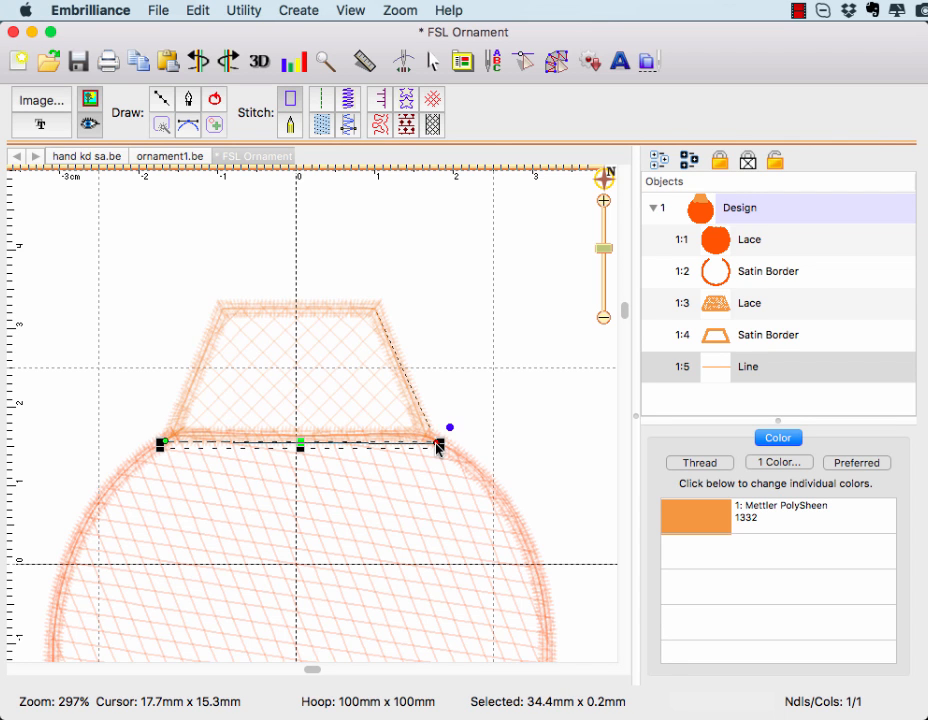
- Convert the line to a motif run using Satin 3 and flip the motif vertically so its scallops hang downward
click(408, 99)
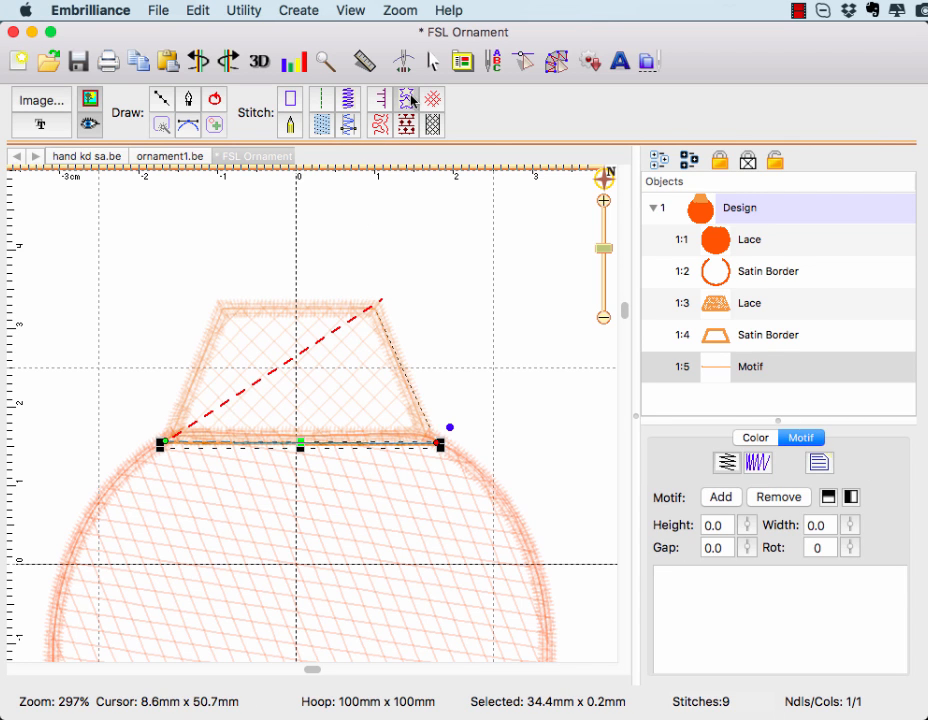
click(719, 498)
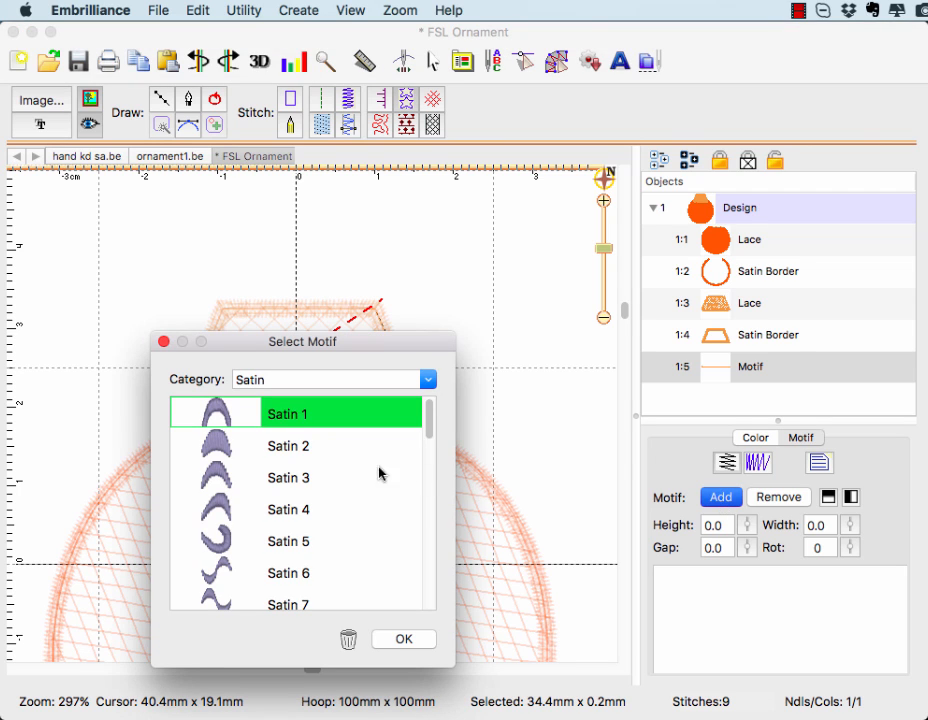
click(303, 479)
click(405, 640)
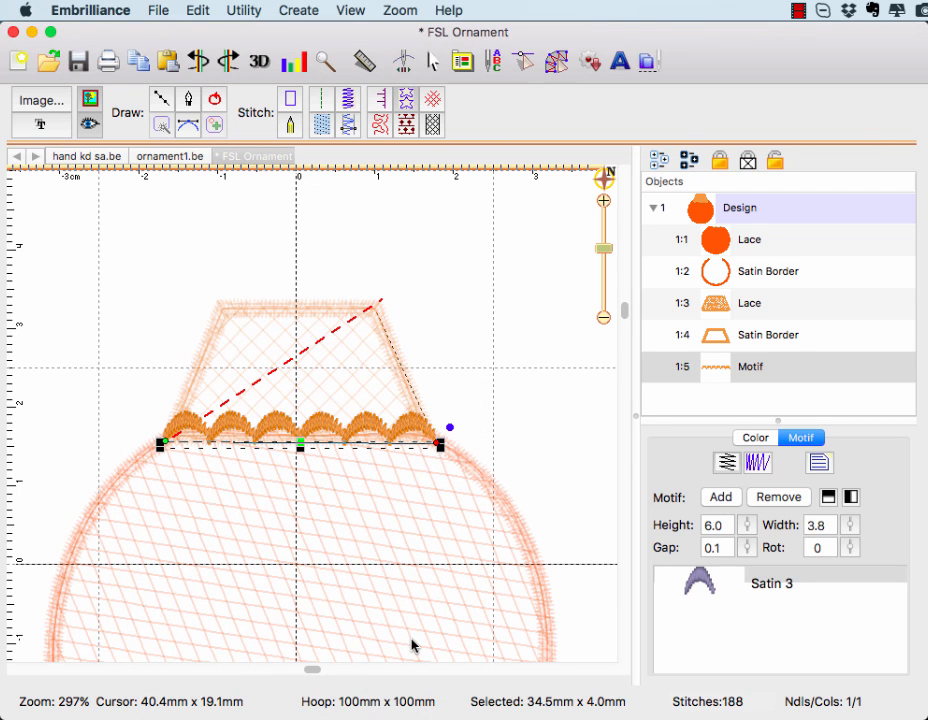
click(829, 498)
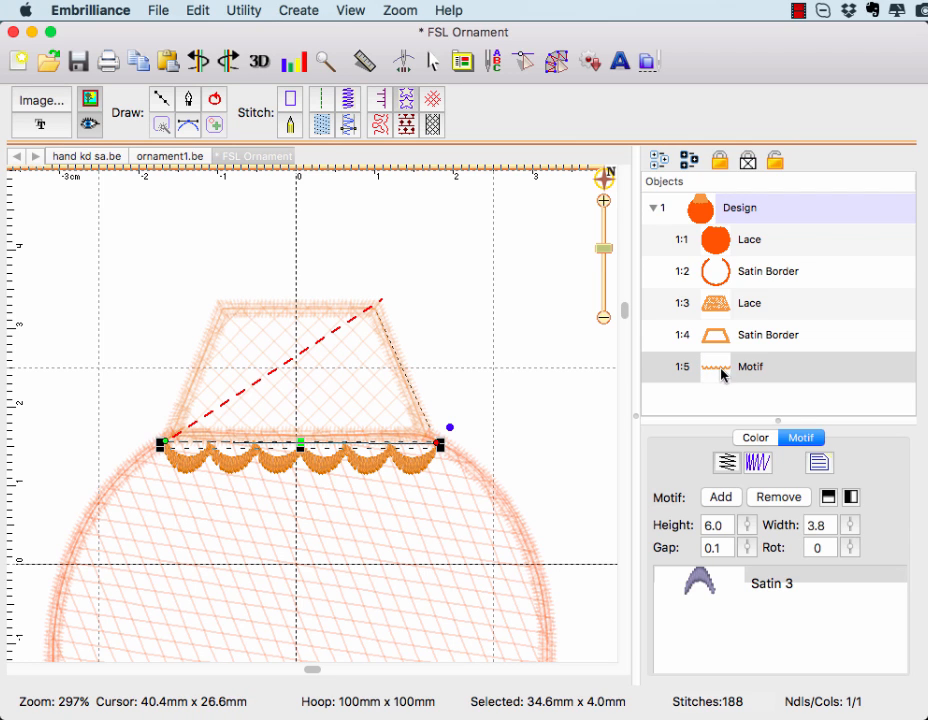
- Move the motif ahead of the trapezoid's satin border in the stitch order and set the trapezoid lace's end point at its lower-left corner
drag(737, 374, 731, 321)
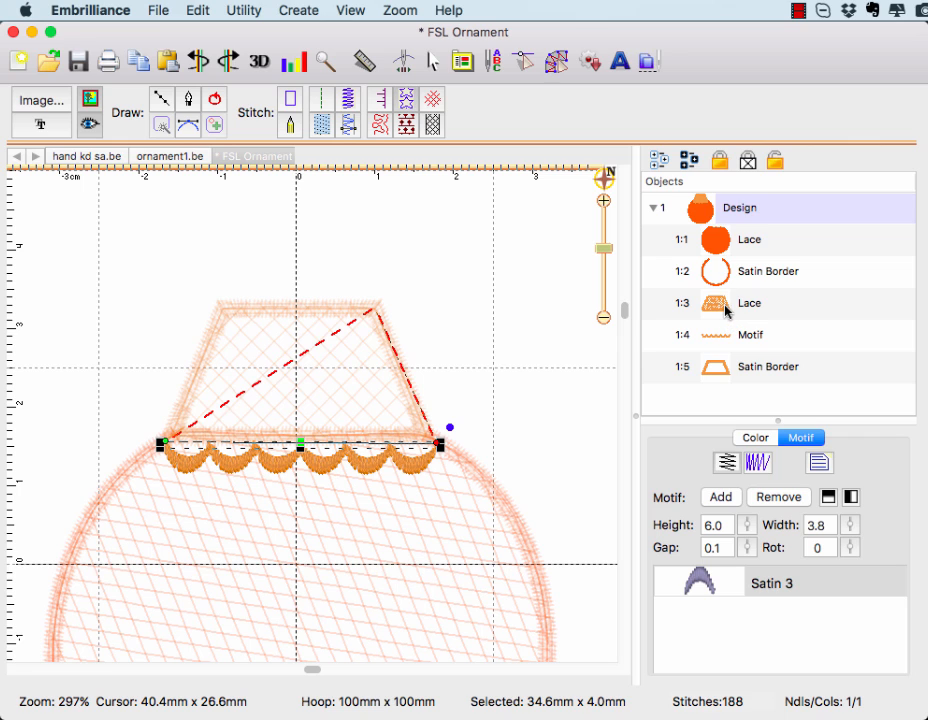
click(727, 308)
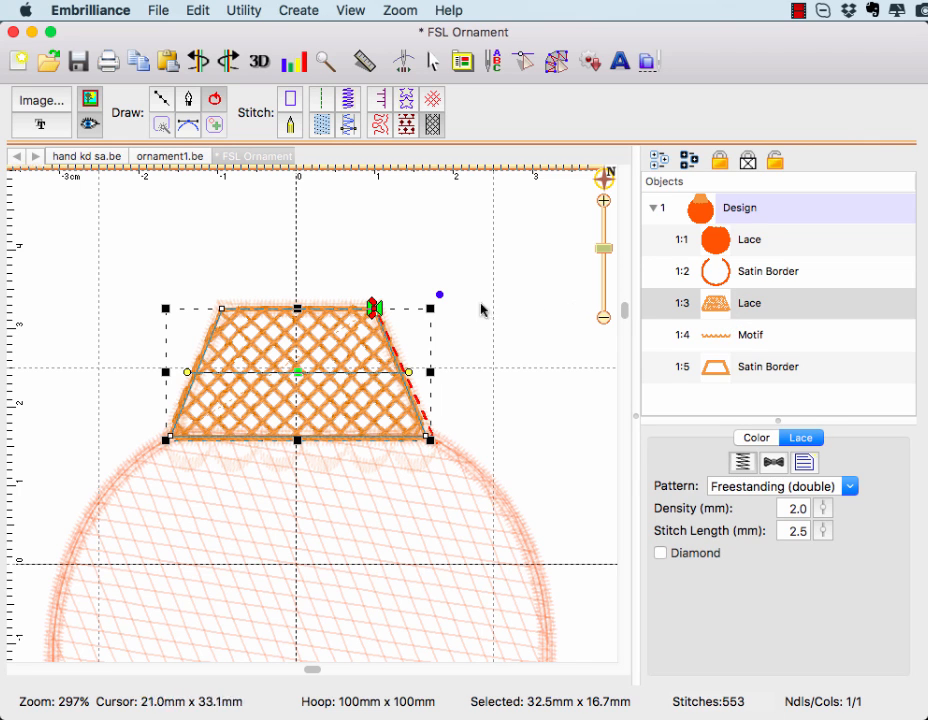
mouse_move(372, 307)
mouse_down()
mouse_move(333, 314)
mouse_move(169, 444)
mouse_up()
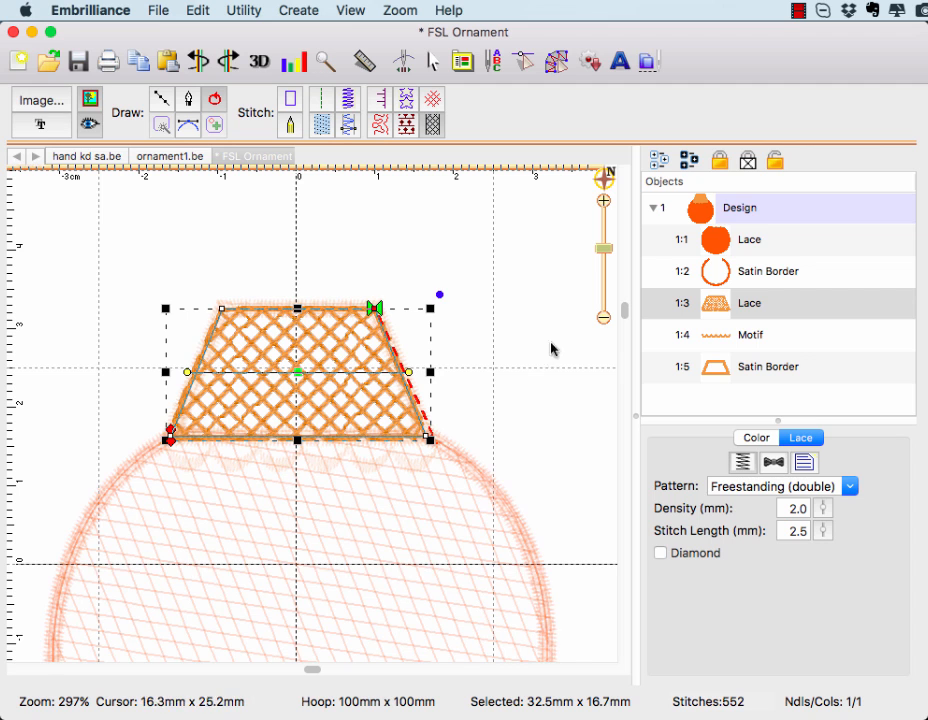
- Move the start point of the trapezoid's satin border to its lower-right corner and preview the design's stitch-out in the simulator
click(702, 369)
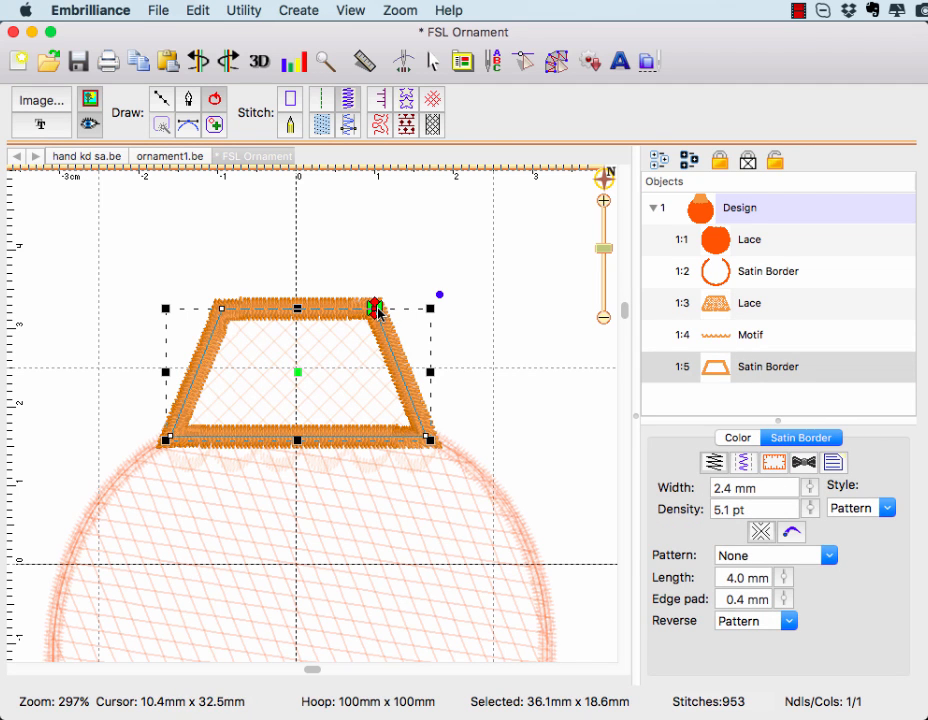
drag(378, 313, 474, 439)
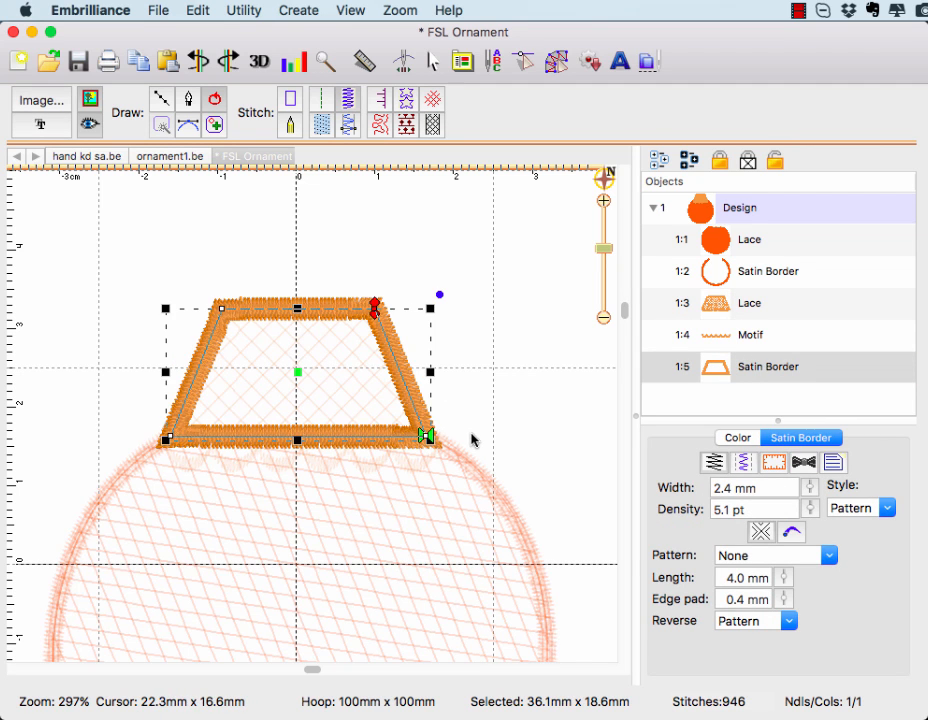
click(508, 407)
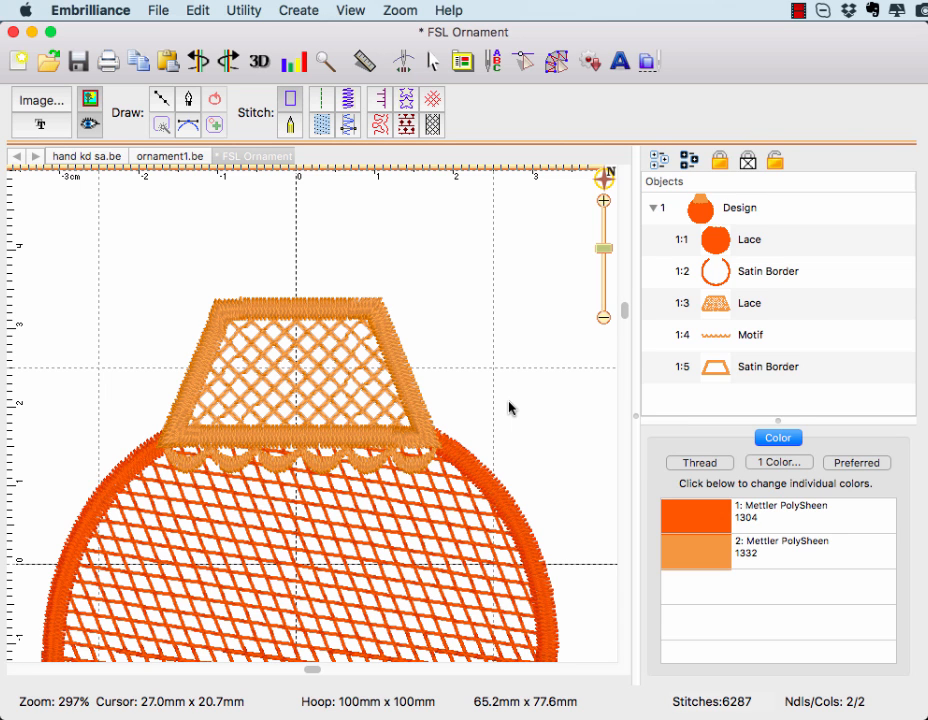
click(403, 61)
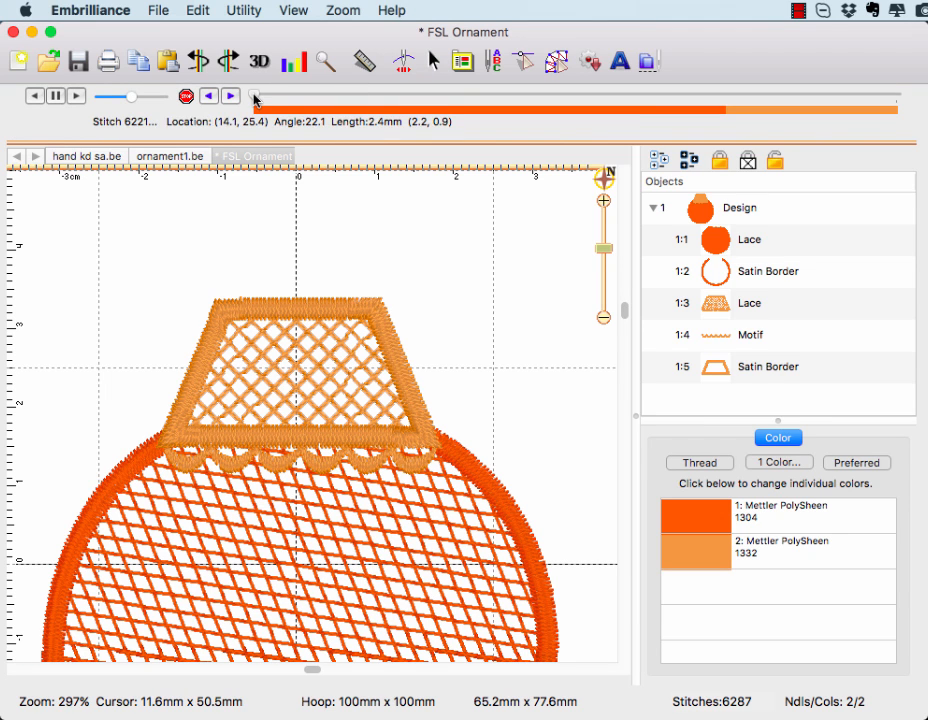
drag(254, 98, 883, 98)
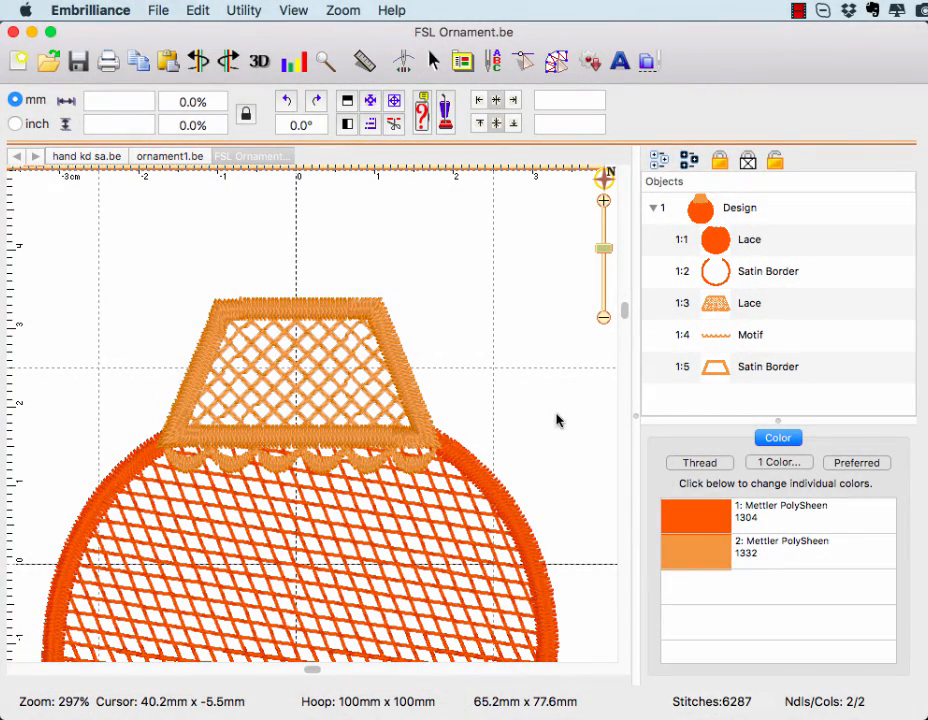
- Draw an open curved hanging loop about 10.5 x 7.4 mm above the trapezoid's top edge, sequenced directly after the circle's satin border
click(709, 280)
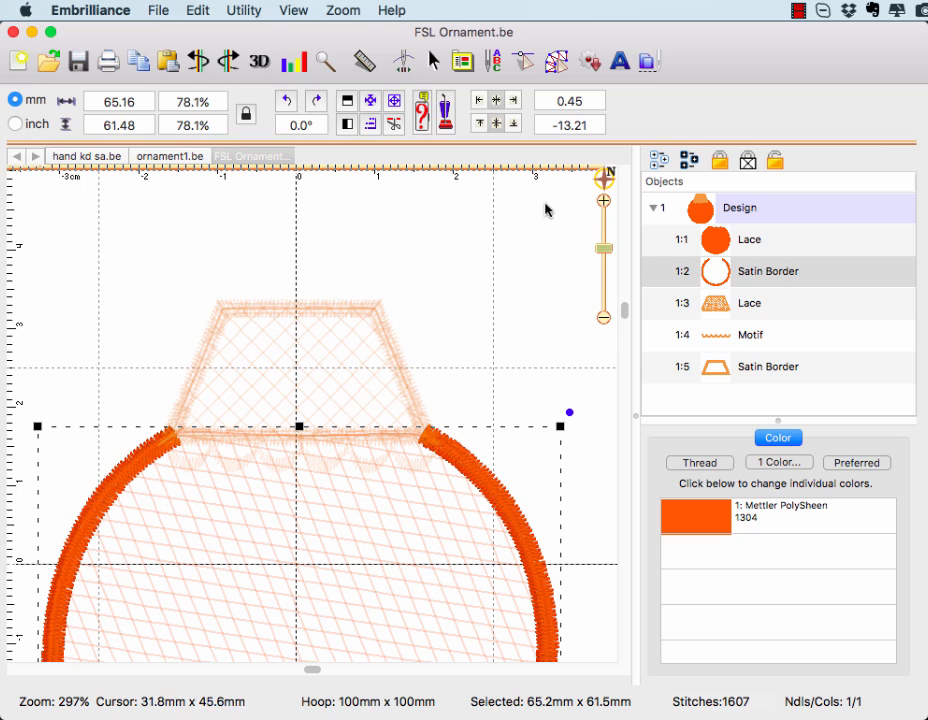
click(557, 62)
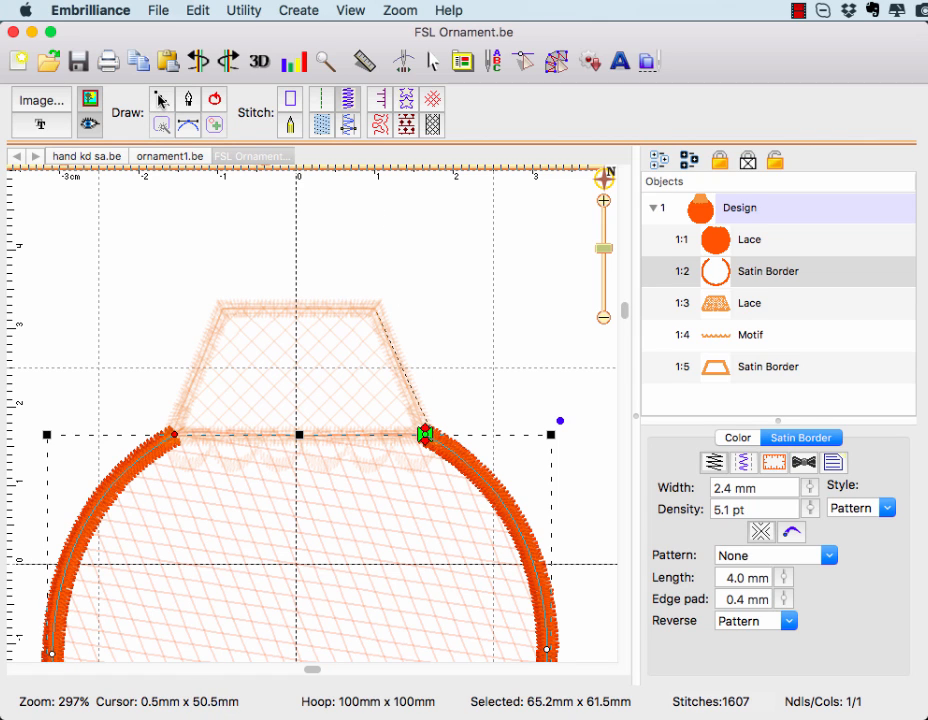
click(162, 100)
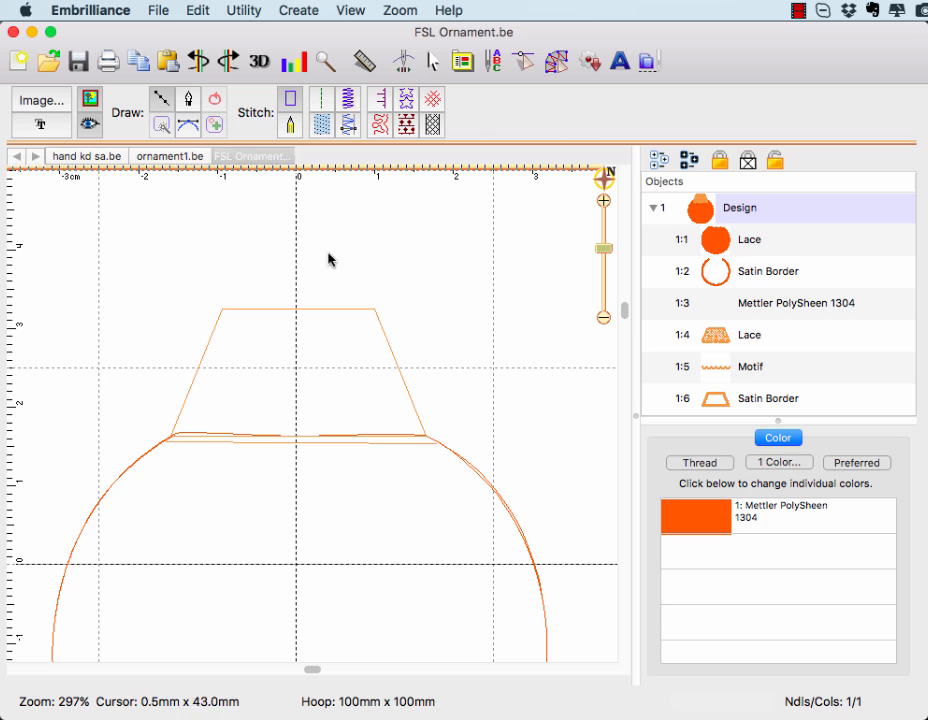
click(327, 307)
click(357, 280)
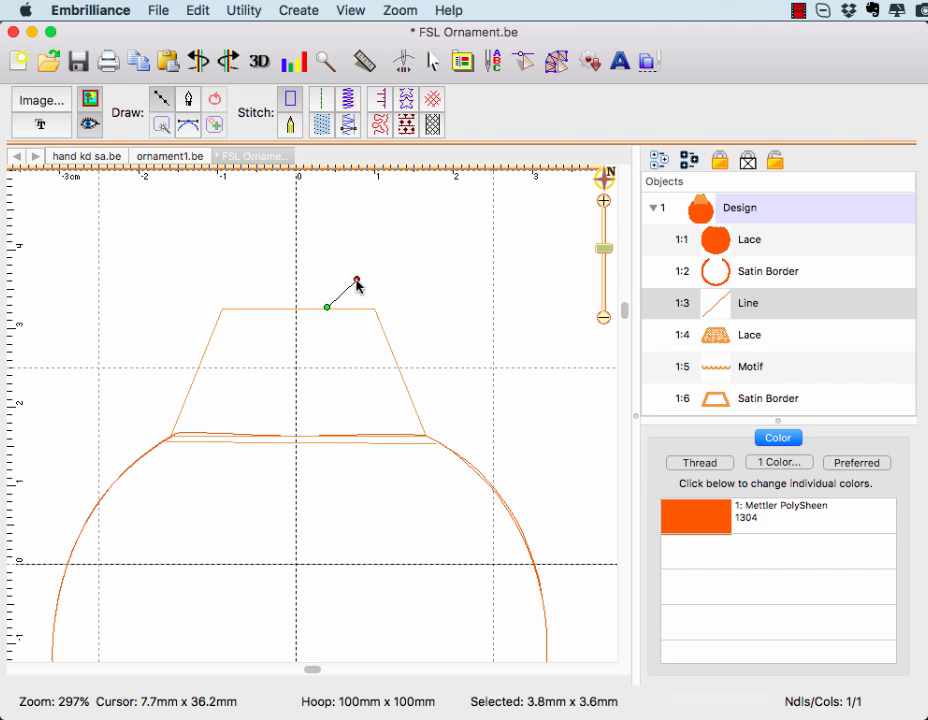
click(320, 250)
click(274, 271)
click(286, 309)
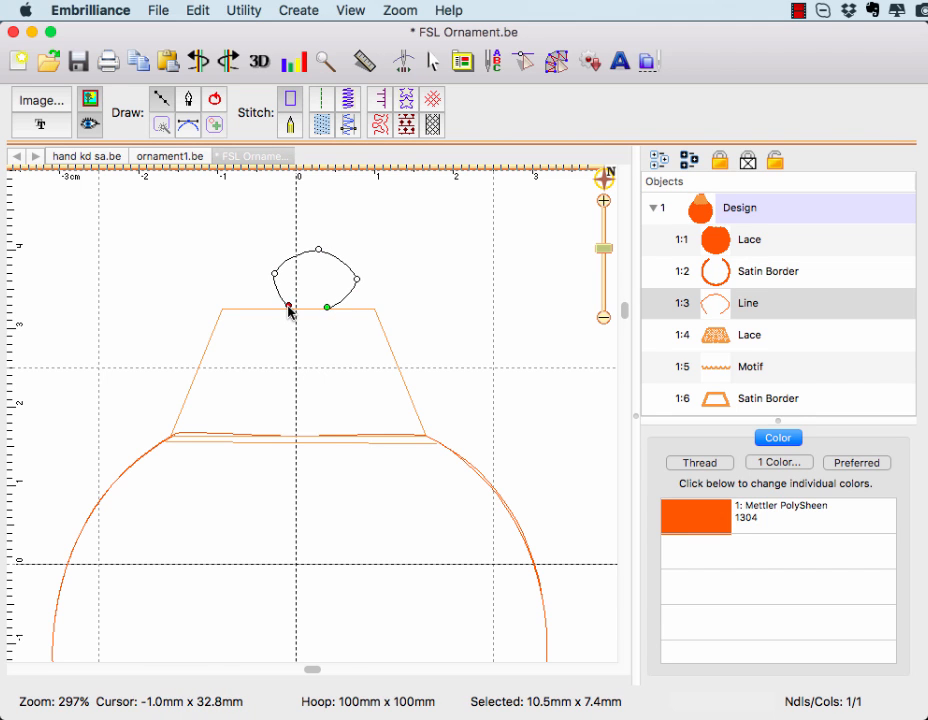
key(Return)
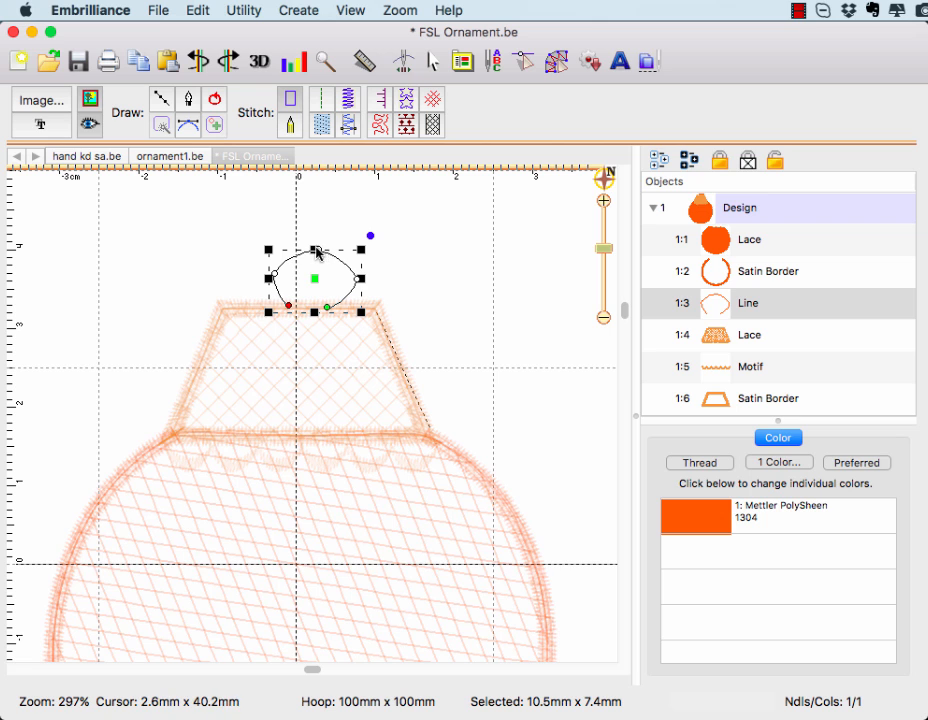
- Reshape the loop's nodes into a rounder open curve about 9.2 x 9.1 mm with both ends on the trapezoid's top edge
drag(316, 250, 316, 239)
drag(326, 307, 347, 267)
drag(275, 273, 292, 311)
click(289, 306)
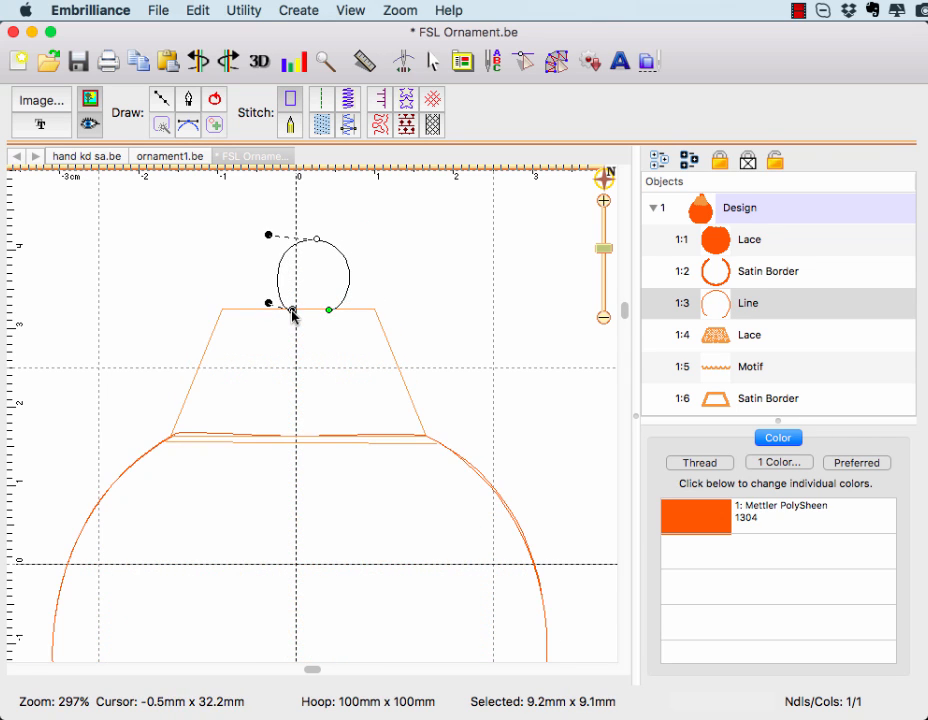
click(373, 256)
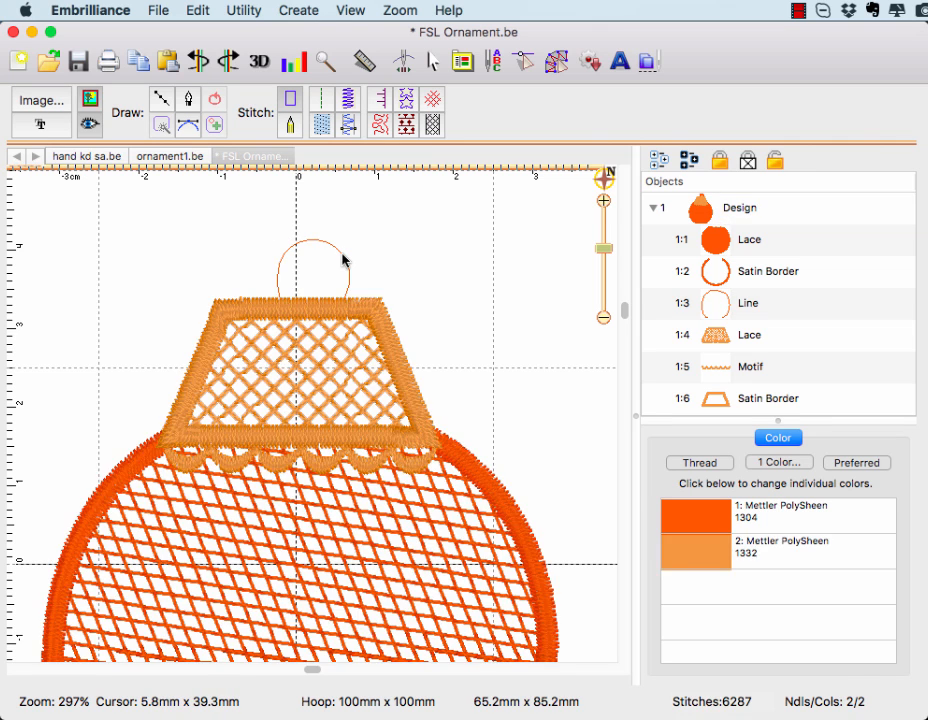
- Centre the loop over the trapezoid, convert it to a satin border and nudge it slightly upward
click(342, 256)
drag(312, 277, 296, 278)
click(350, 98)
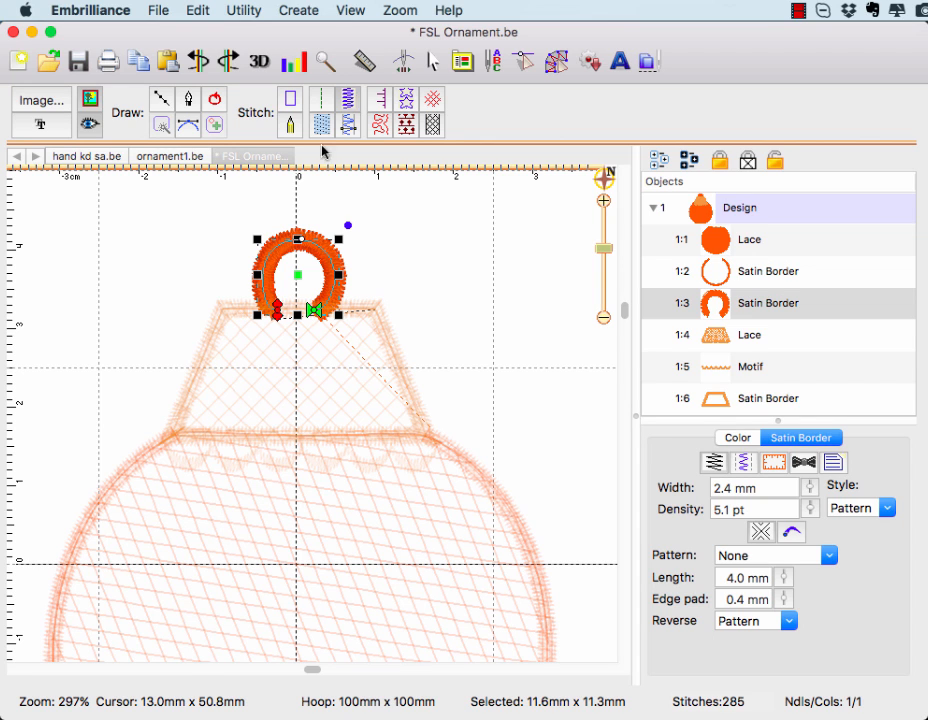
drag(296, 269, 295, 271)
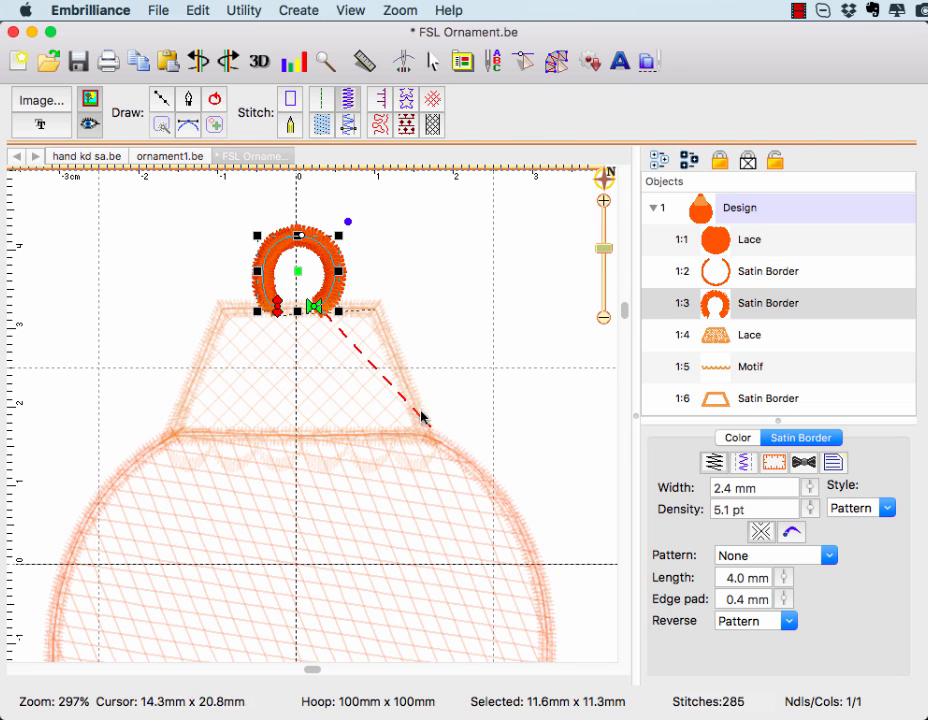
- Add a run stitch after the circle's satin border, following the trapezoid's right and top edges to the base of the loop
click(722, 282)
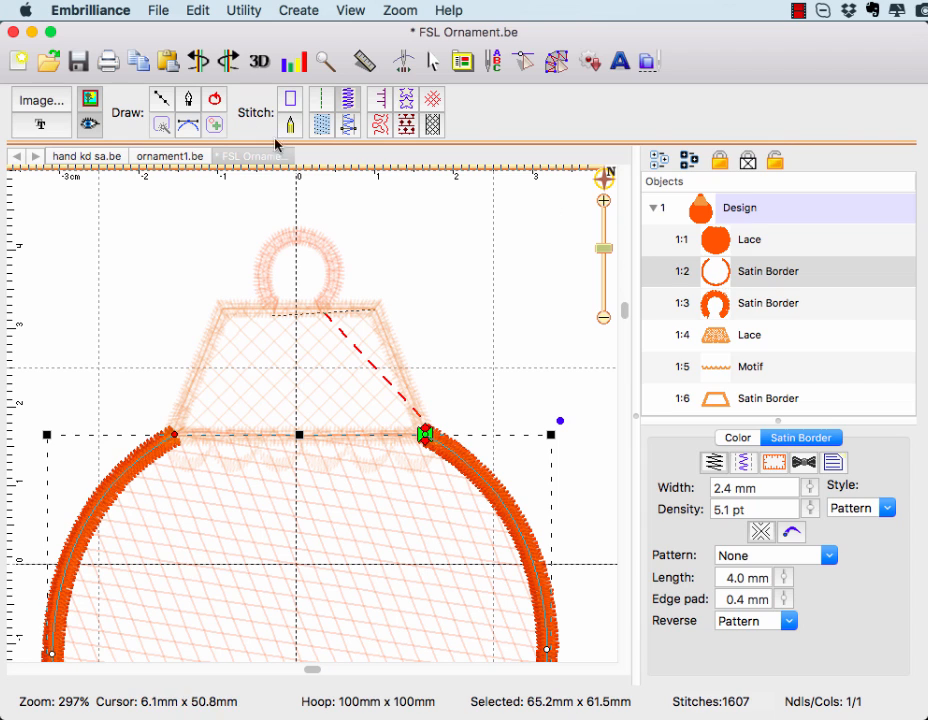
click(161, 99)
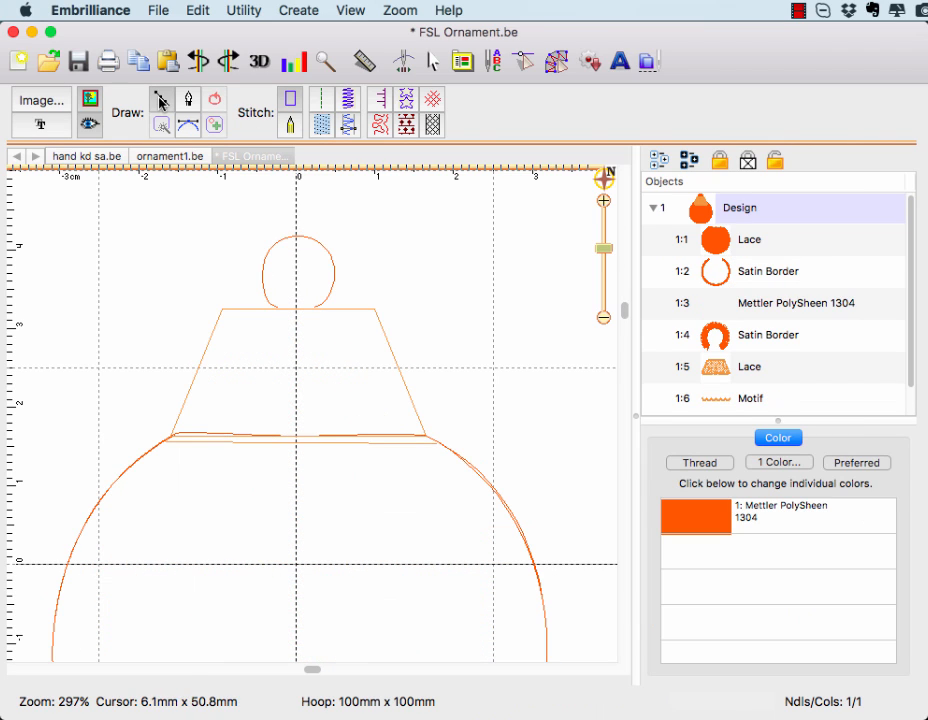
click(427, 436)
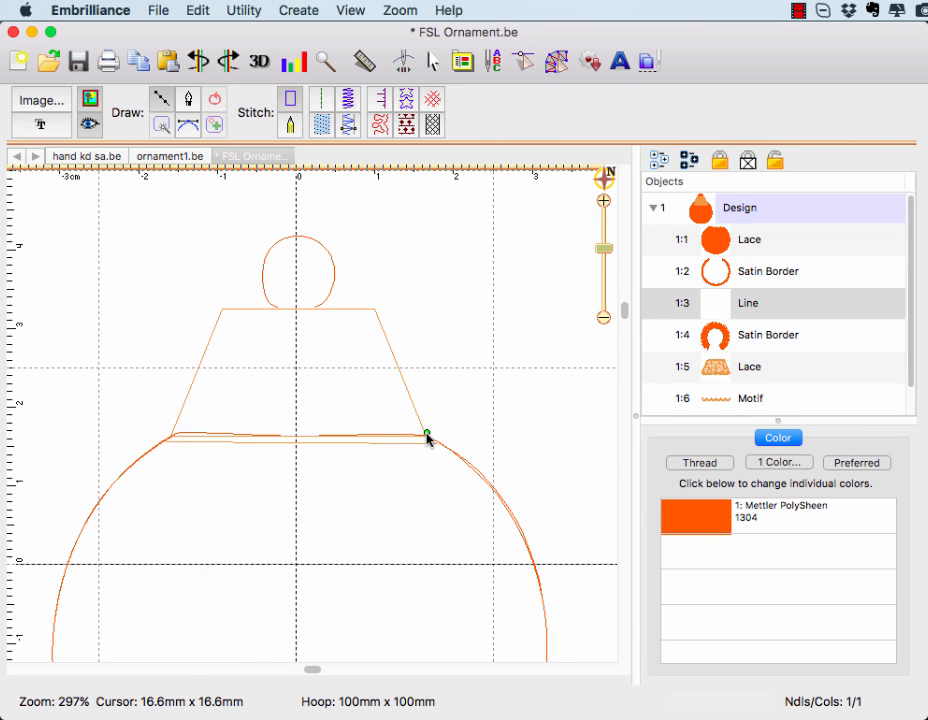
click(374, 310)
click(318, 309)
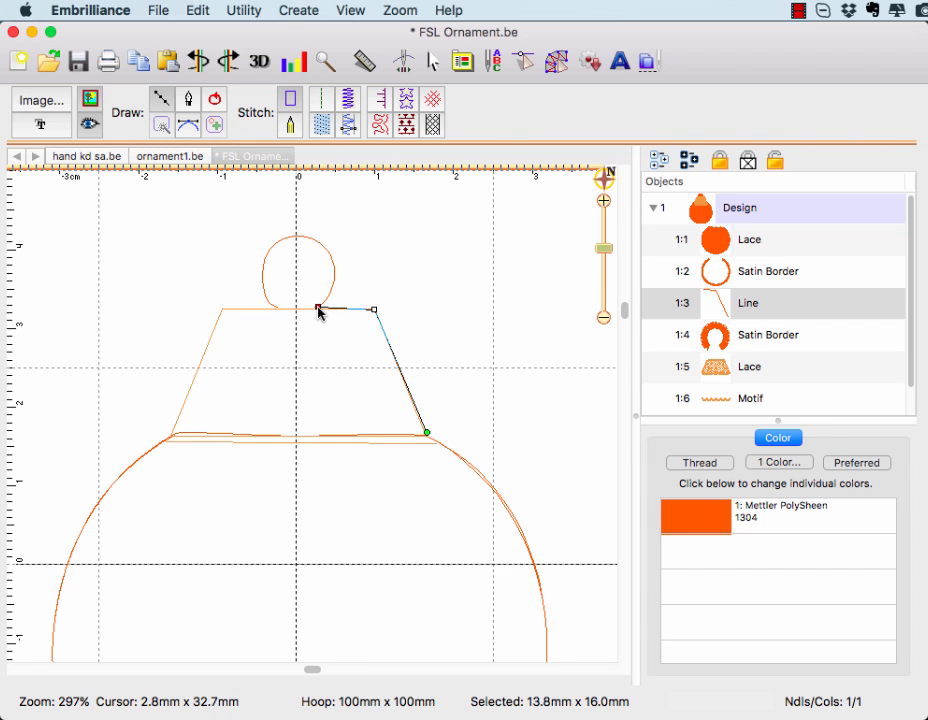
key(Return)
click(321, 99)
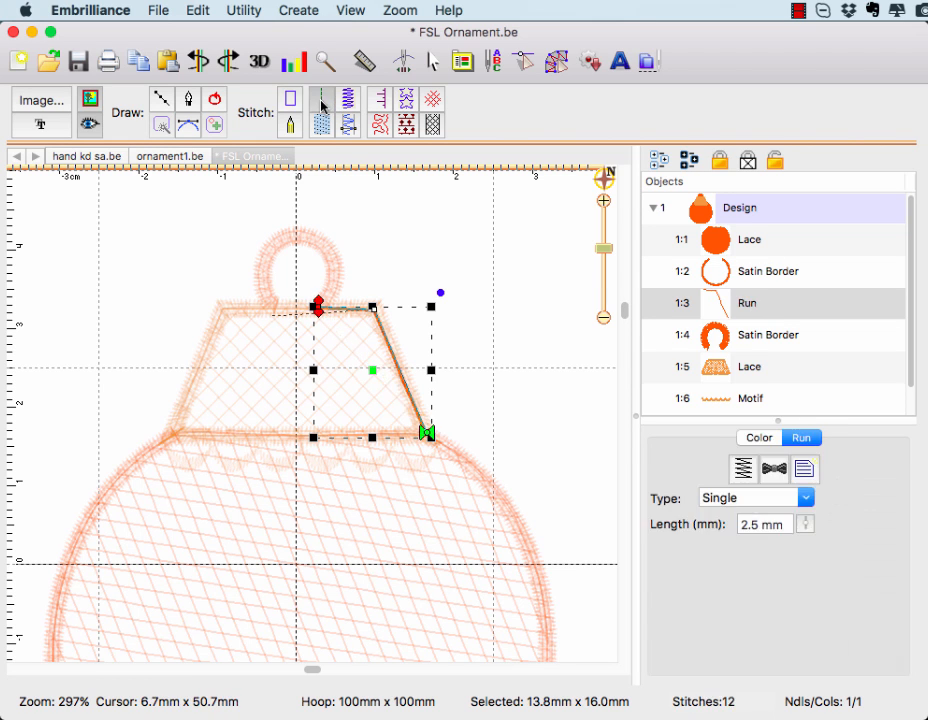
click(319, 307)
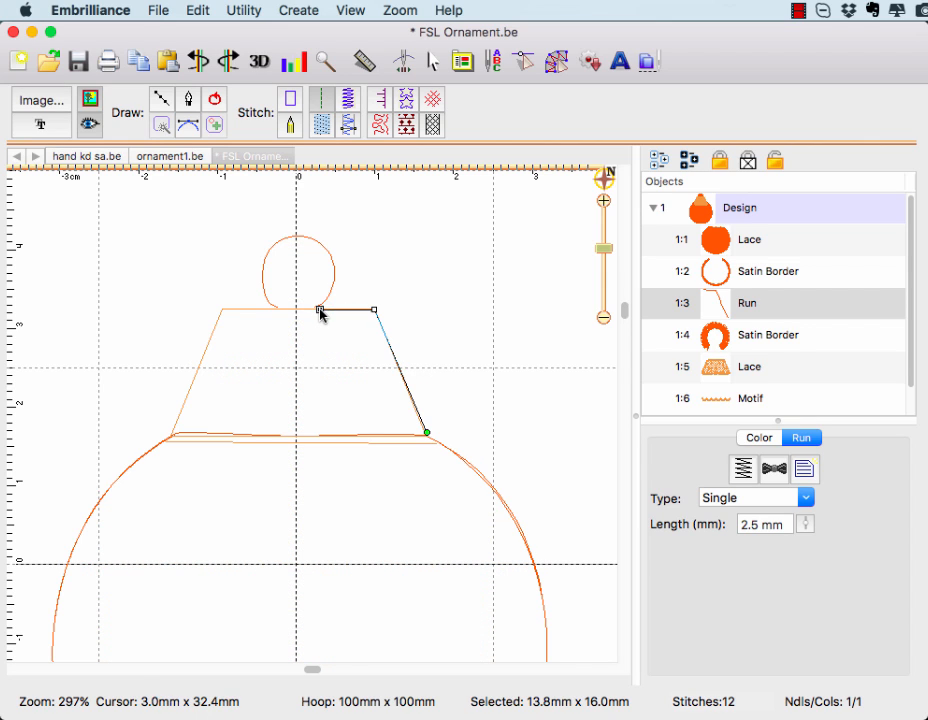
- Review the start and end points of the circle lace, circle border, connecting run and loop border in stitch order
click(741, 271)
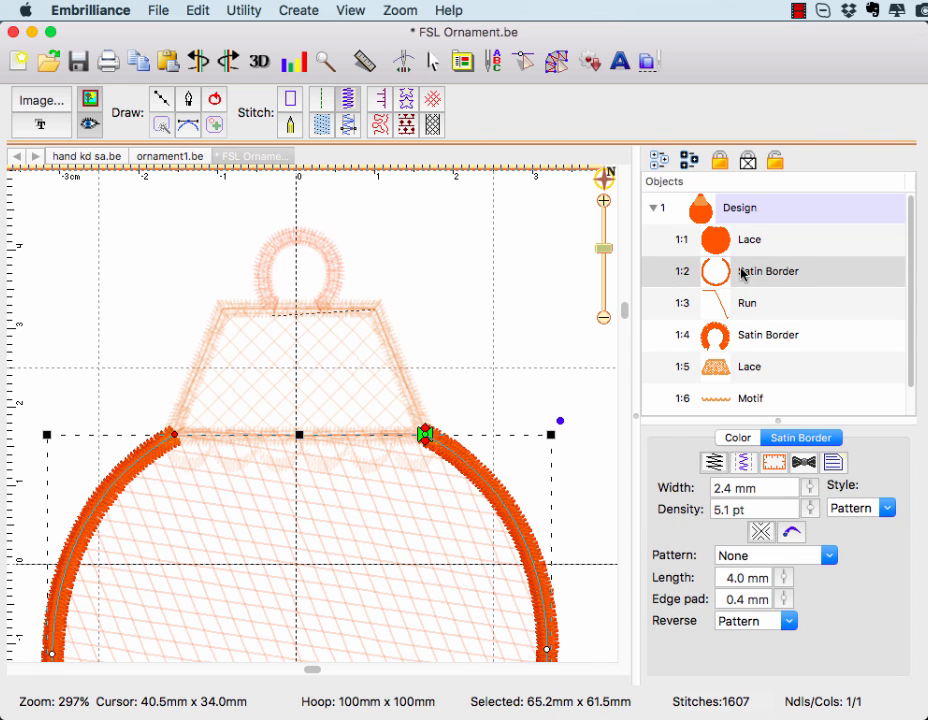
click(744, 247)
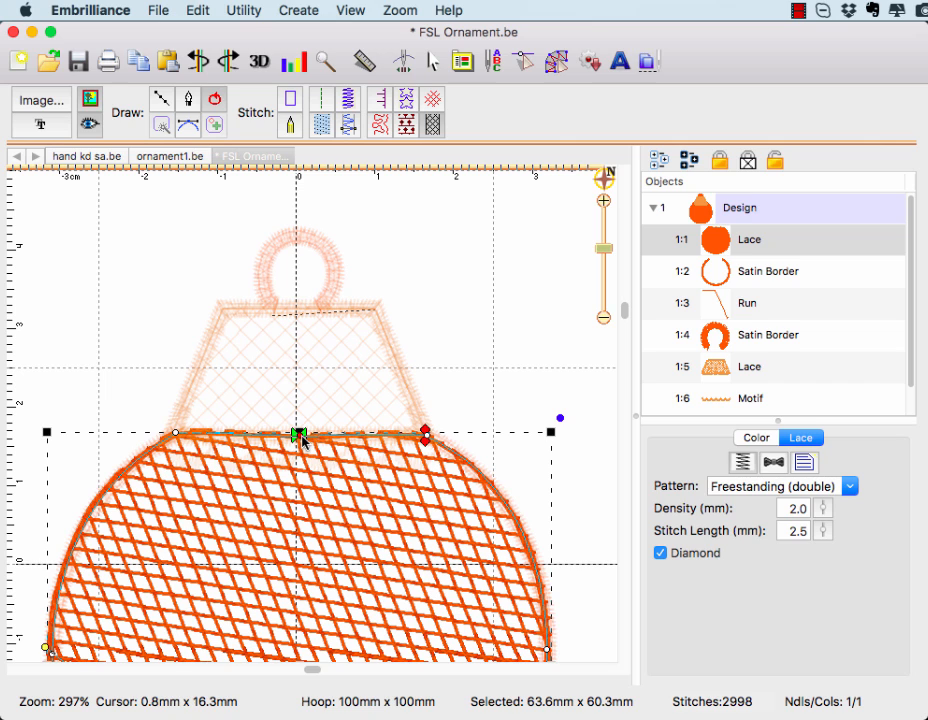
click(698, 268)
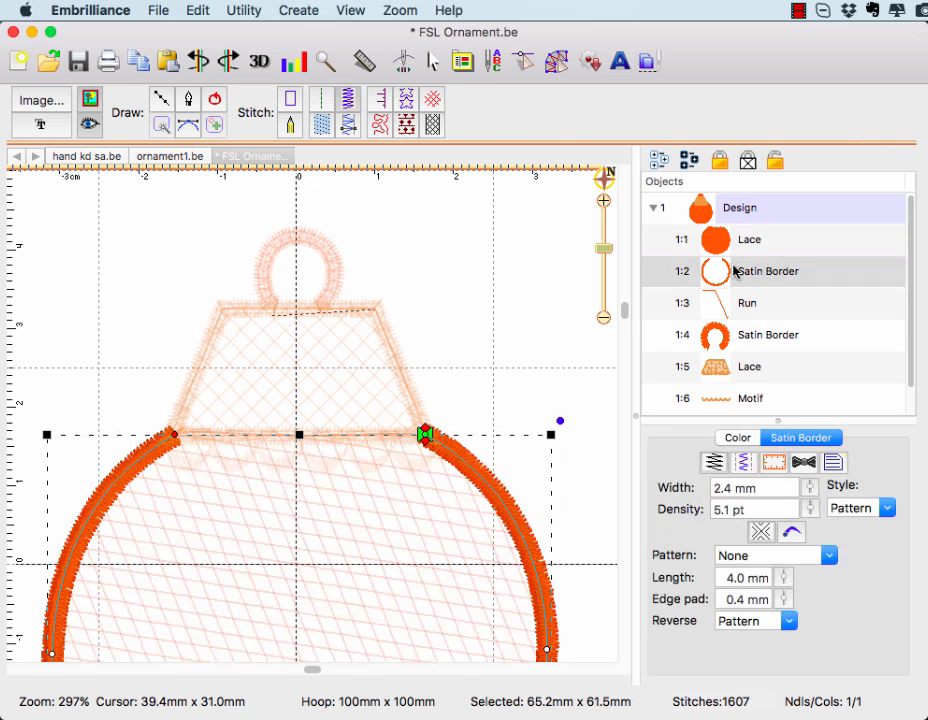
click(730, 304)
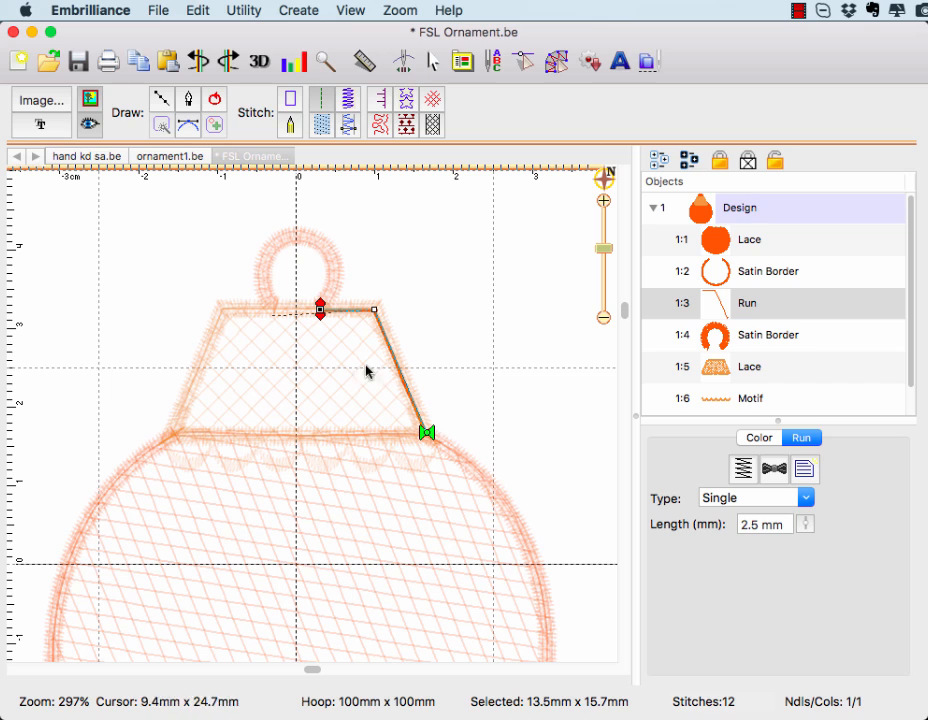
click(720, 345)
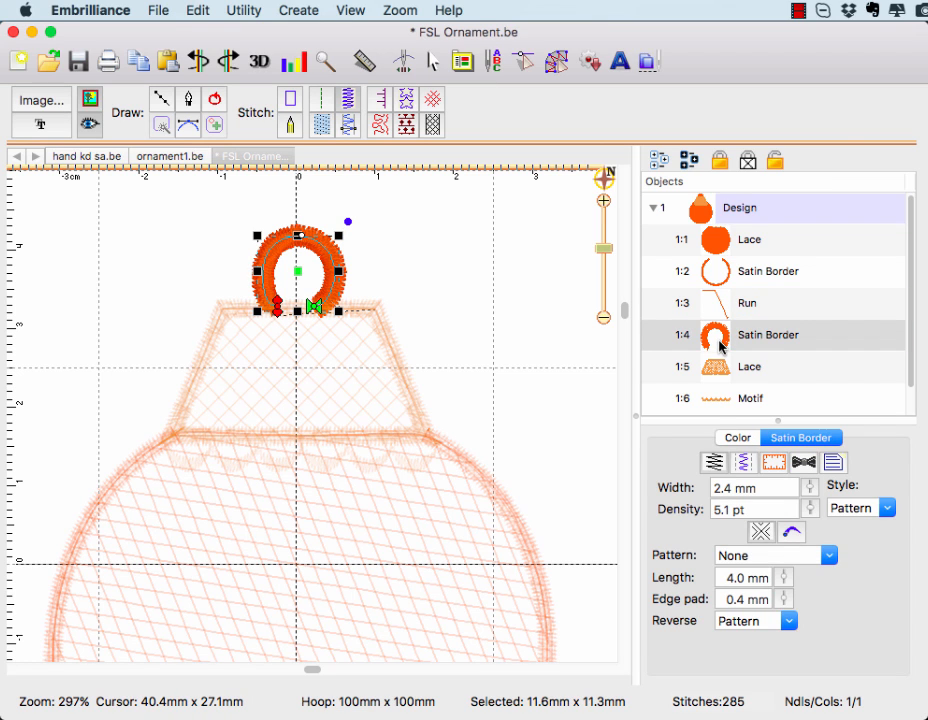
click(546, 337)
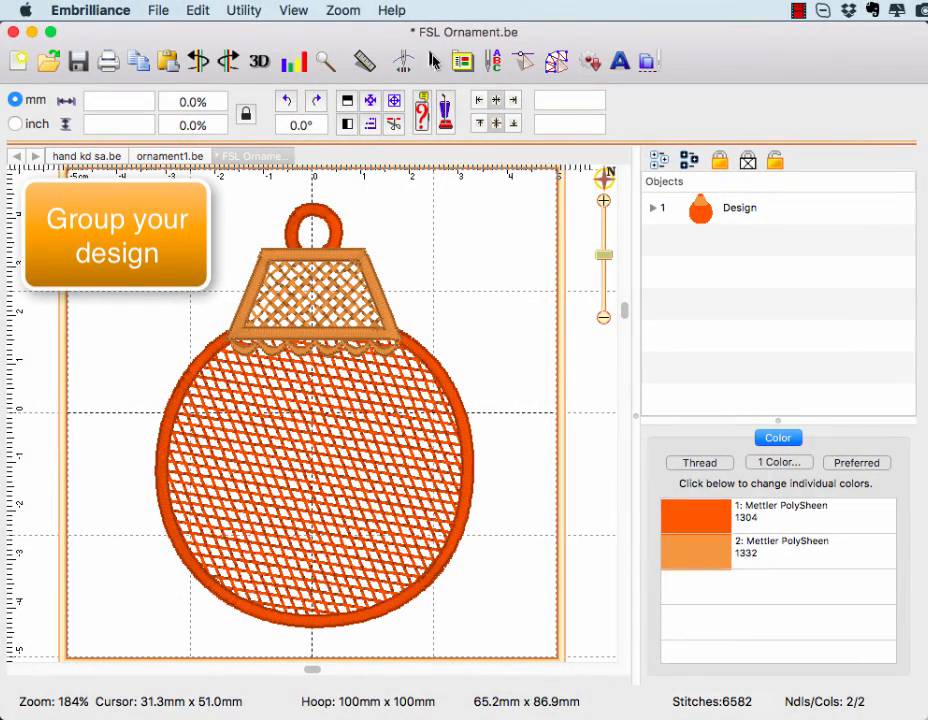
- Group the whole ornament design and check that it selects as one object
click(444, 384)
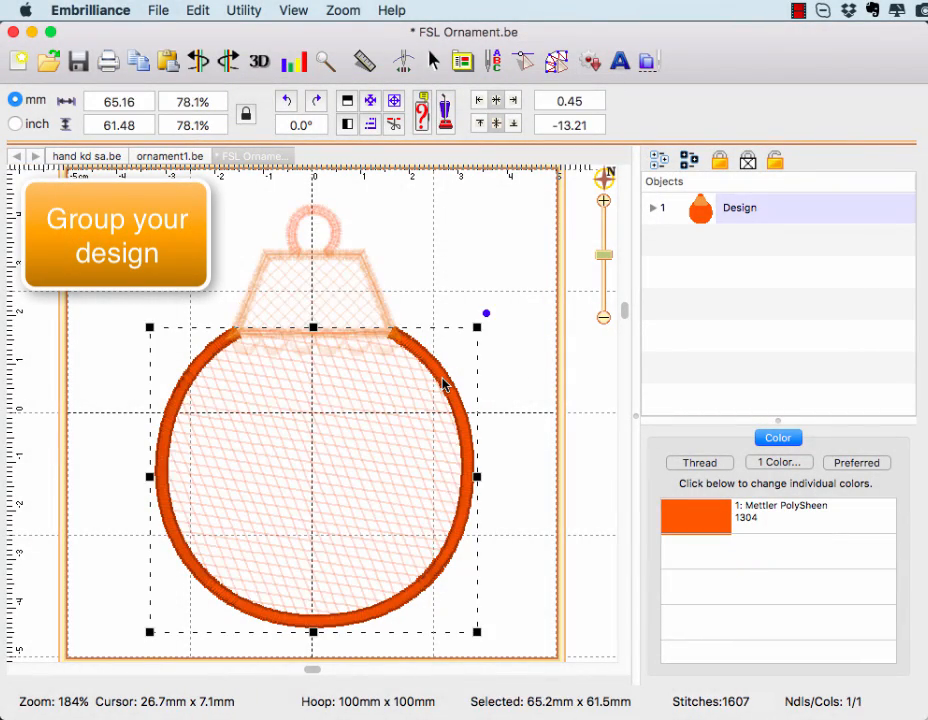
click(674, 232)
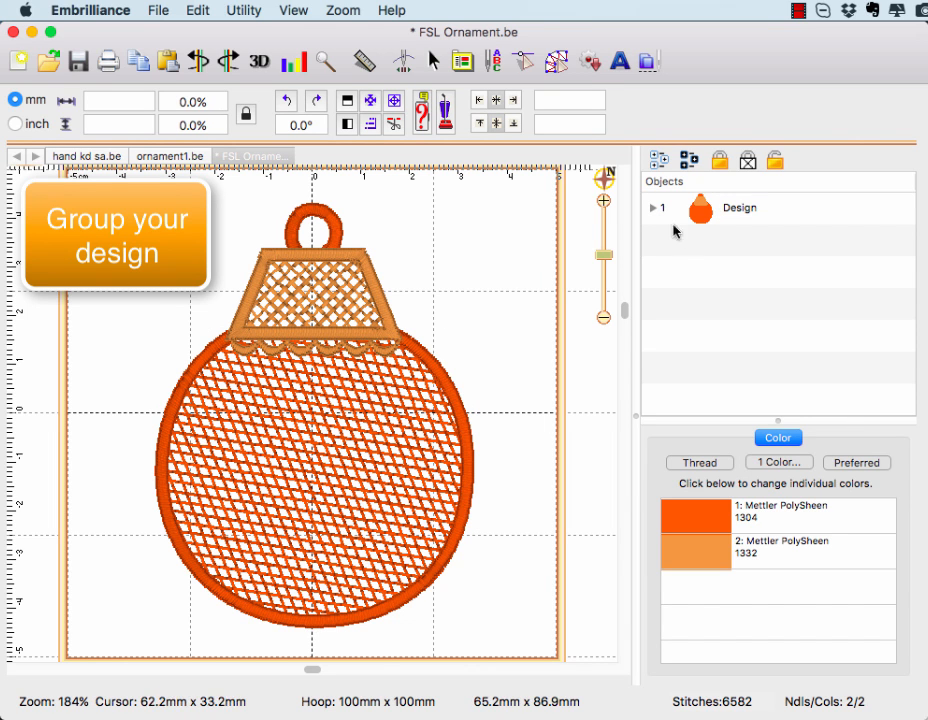
click(698, 210)
click(197, 10)
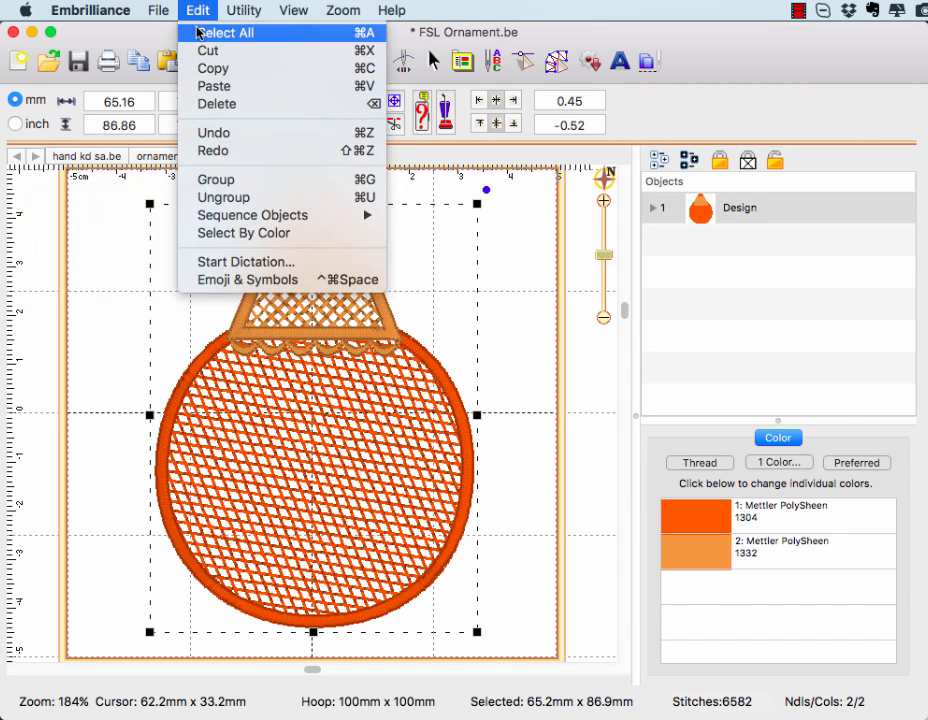
click(201, 187)
click(500, 328)
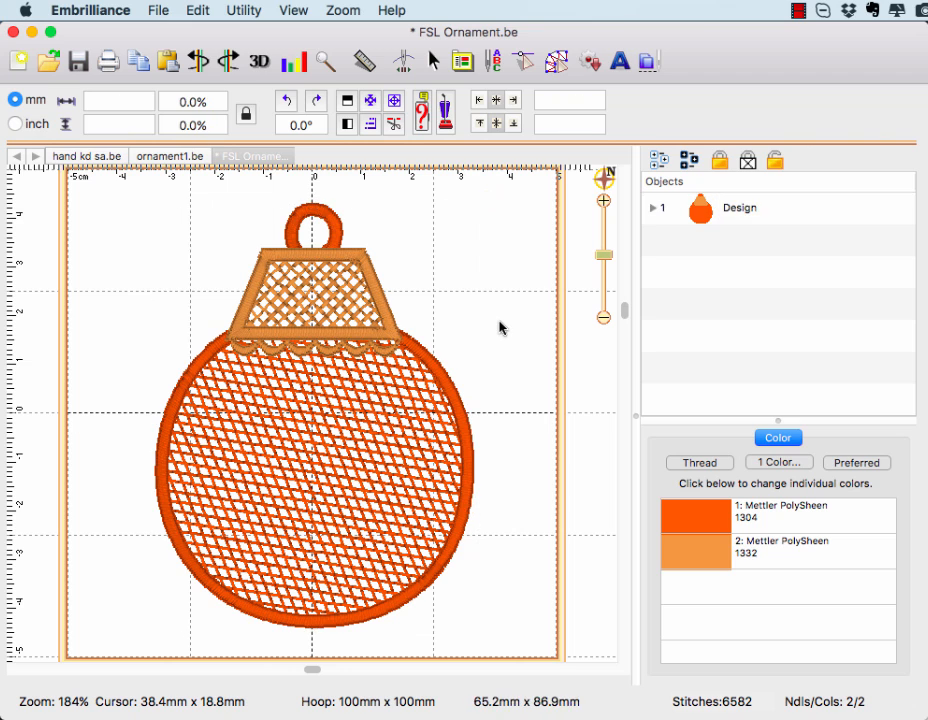
click(435, 370)
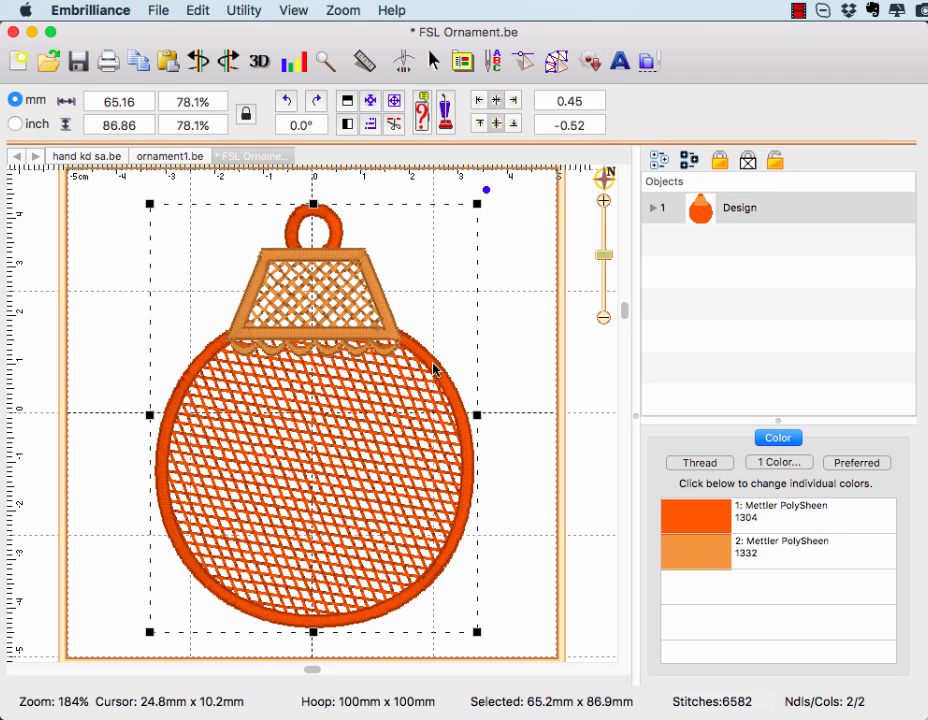
click(531, 318)
- Change the first thread colour to the green Mettler PolySheen 5513
click(710, 518)
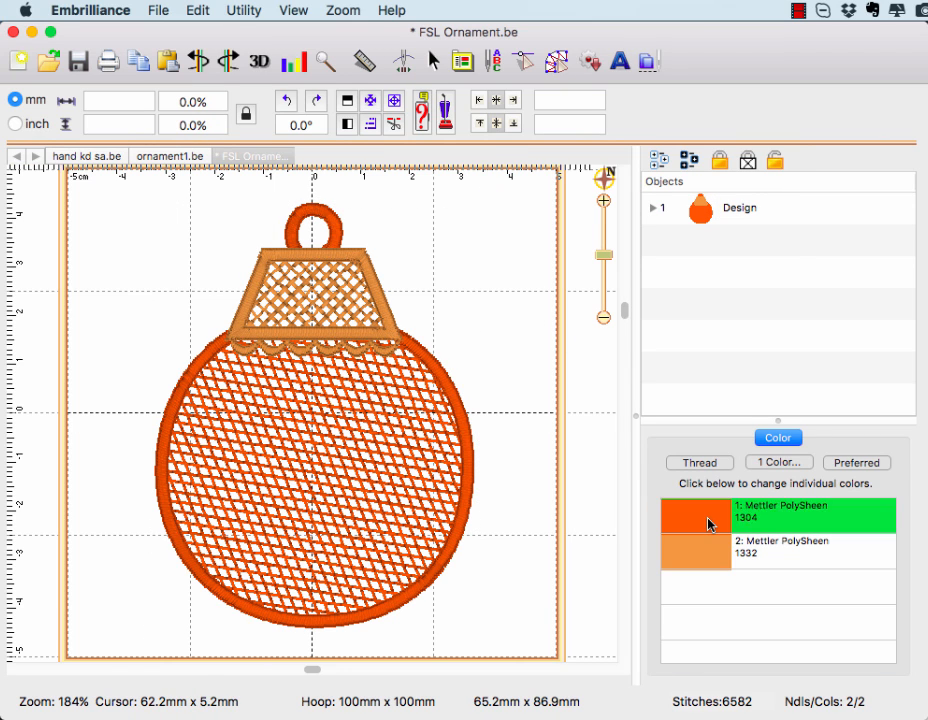
click(214, 98)
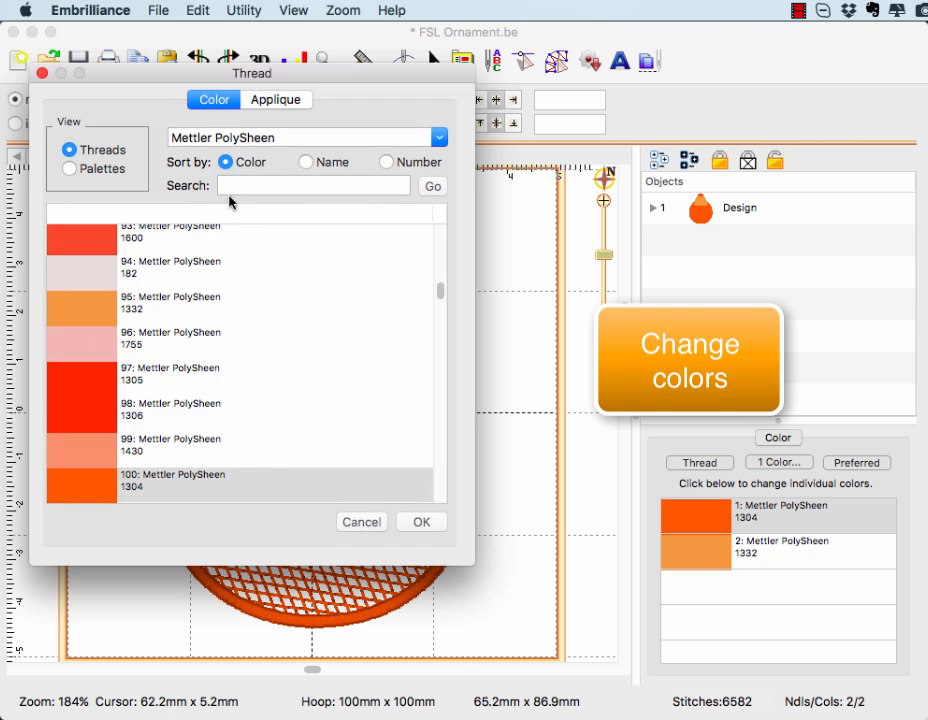
drag(441, 294, 441, 377)
click(82, 380)
click(421, 522)
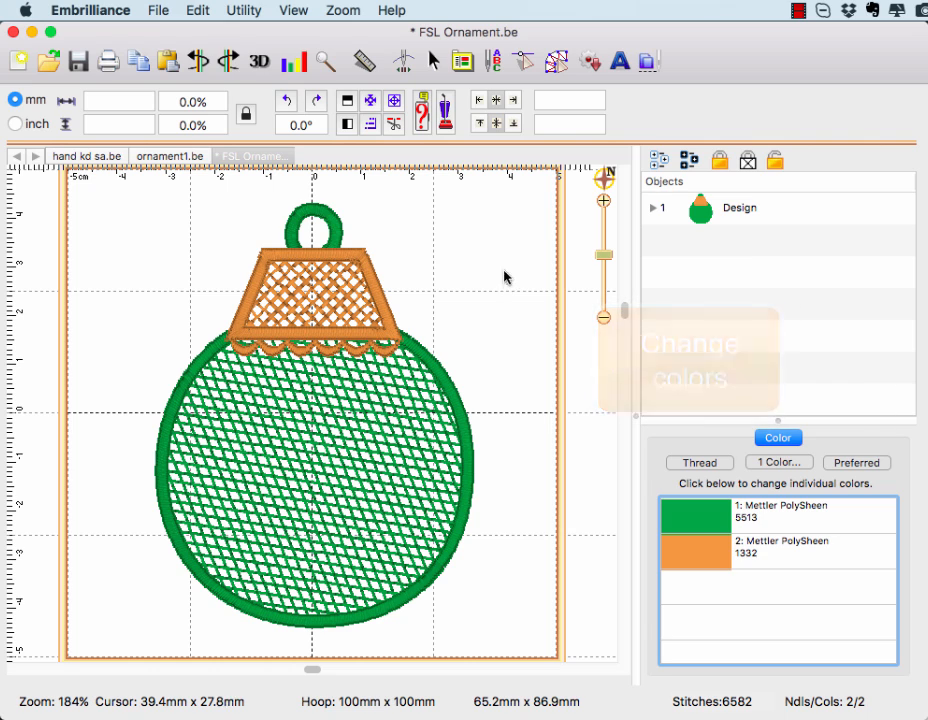
- Add the lettering NSL to the design in the I2SNaturalCircle 2_0in font
click(617, 61)
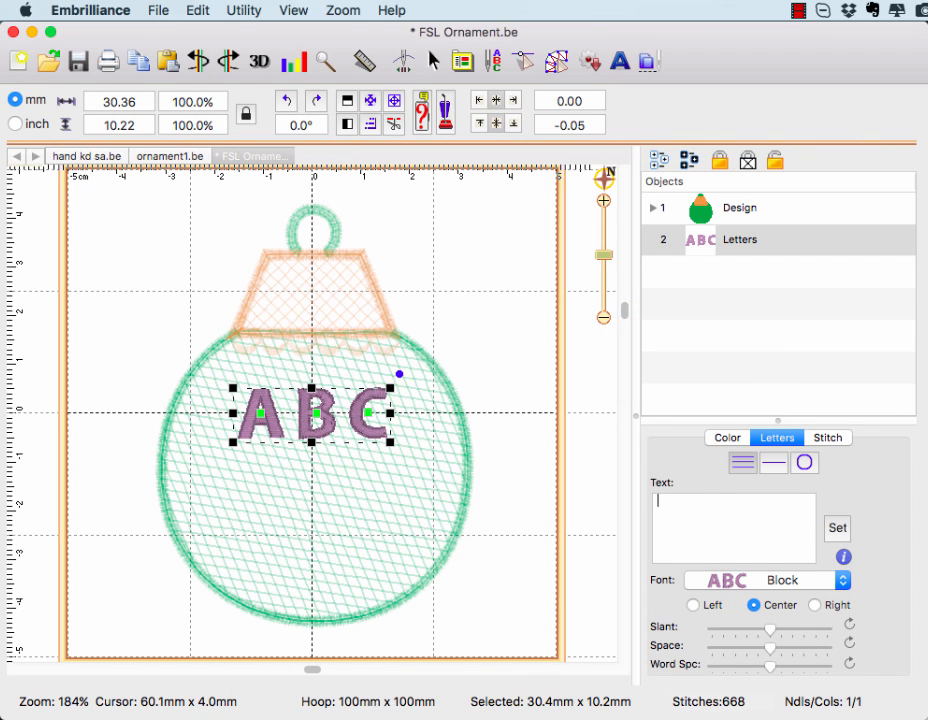
click(835, 528)
click(780, 580)
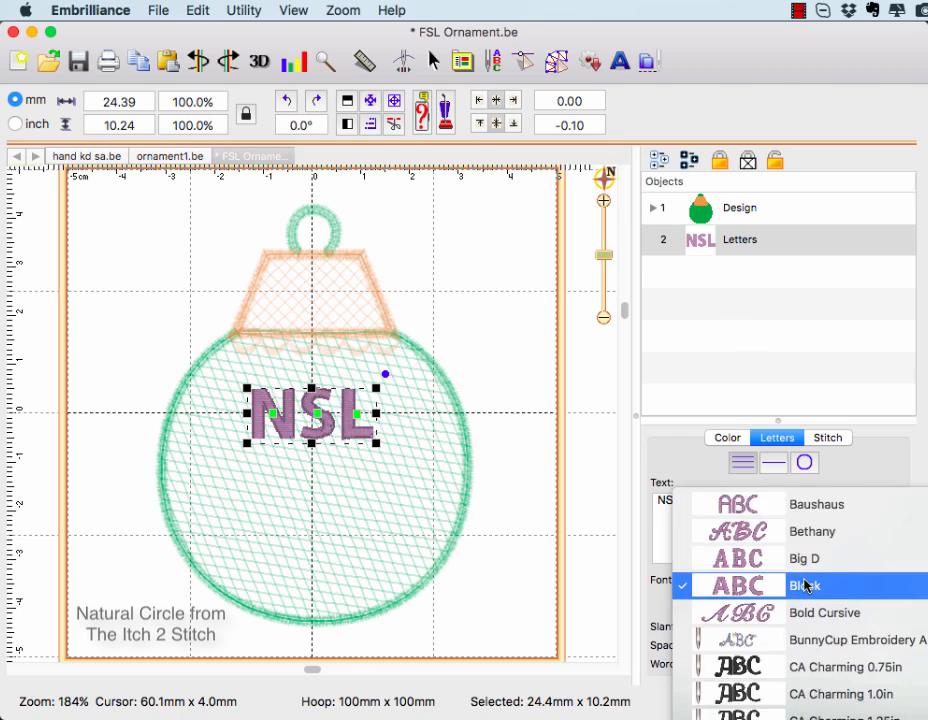
scroll(805, 585, down, 15)
scroll(806, 585, down, 5)
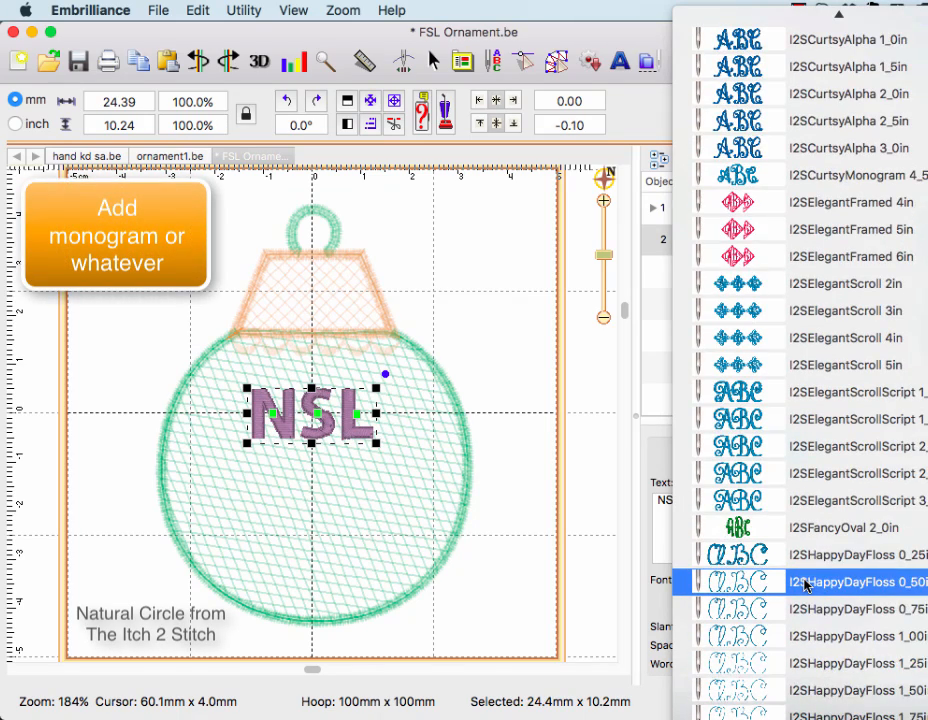
scroll(806, 585, down, 12)
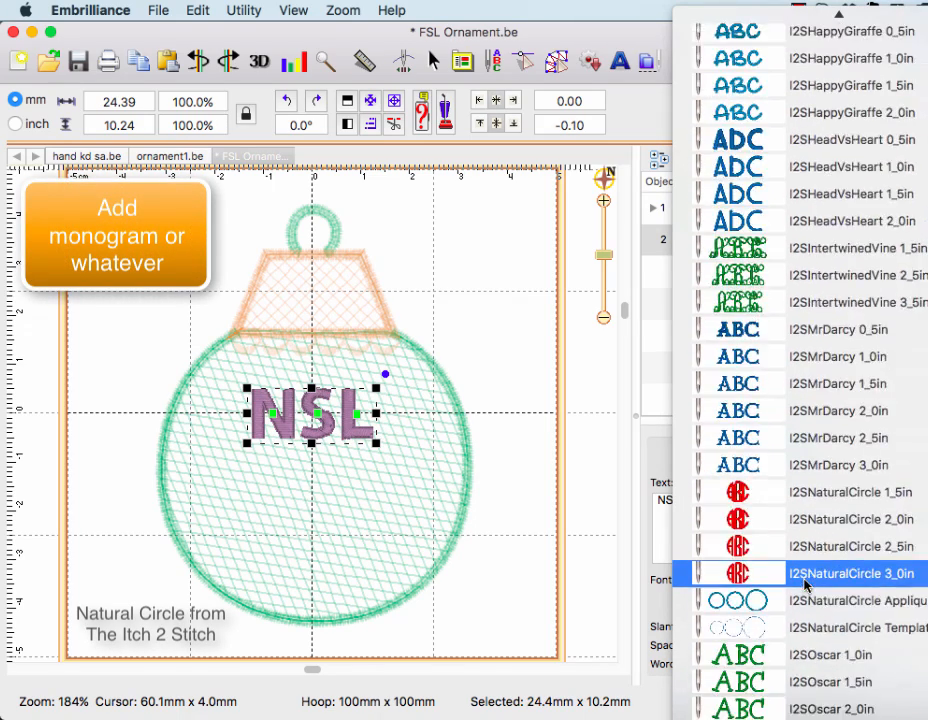
click(820, 518)
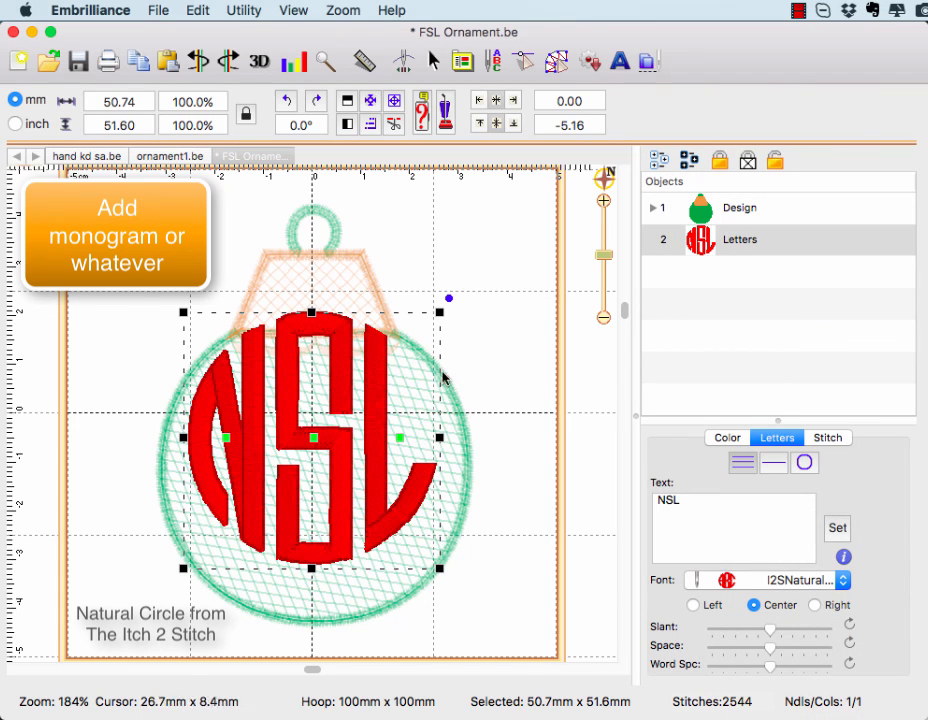
- Move the monogram down into the lace circle, reduce its height to about 48.9 mm and centre it horizontally
drag(340, 461, 346, 503)
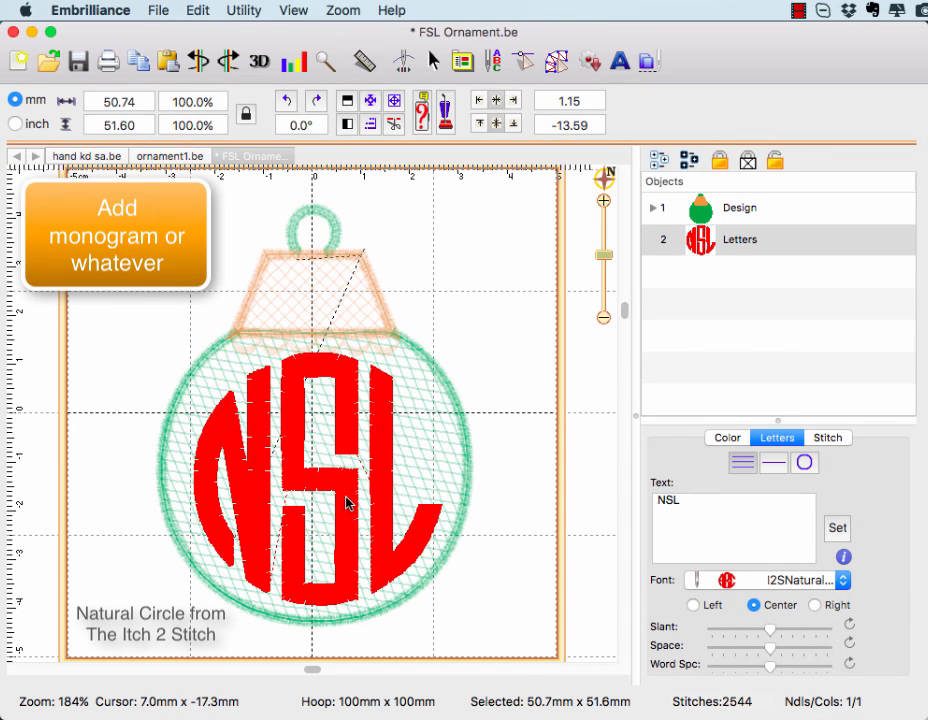
click(468, 323)
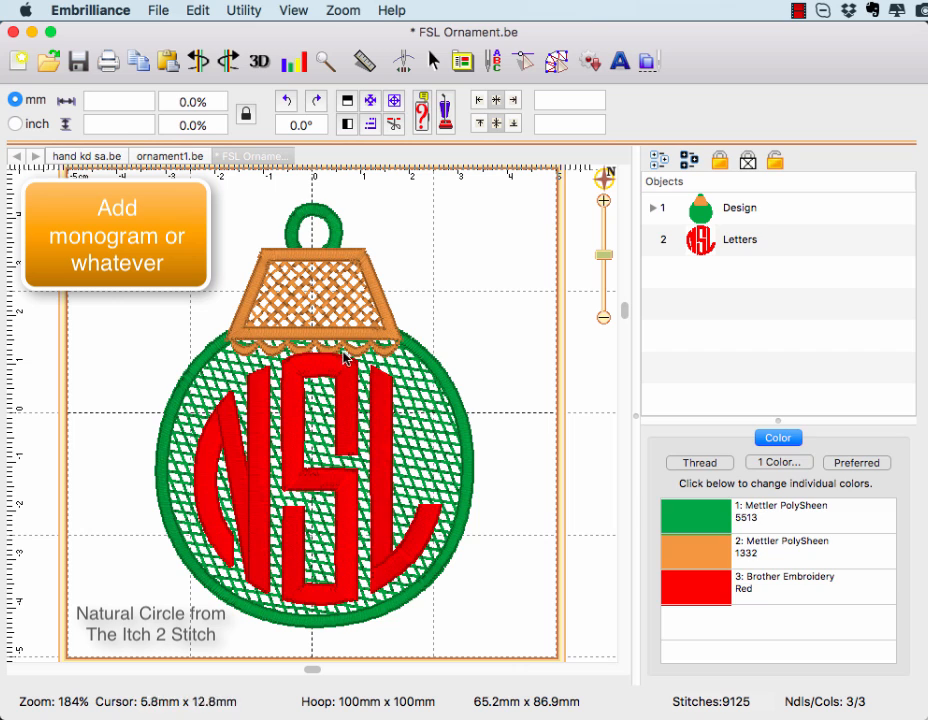
click(350, 410)
drag(320, 356, 319, 374)
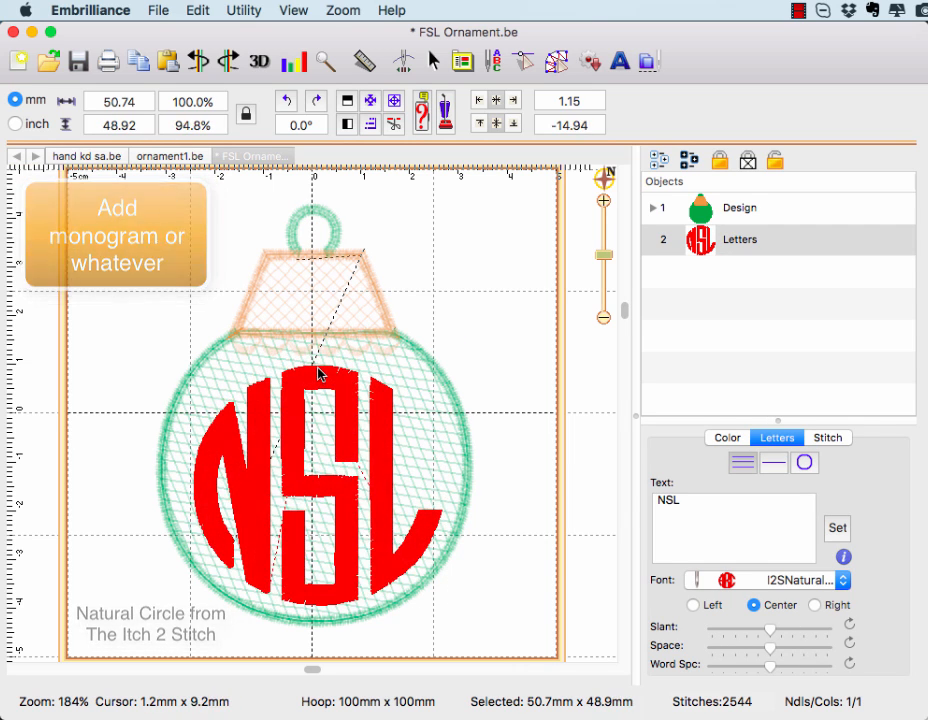
drag(349, 503, 343, 503)
click(509, 322)
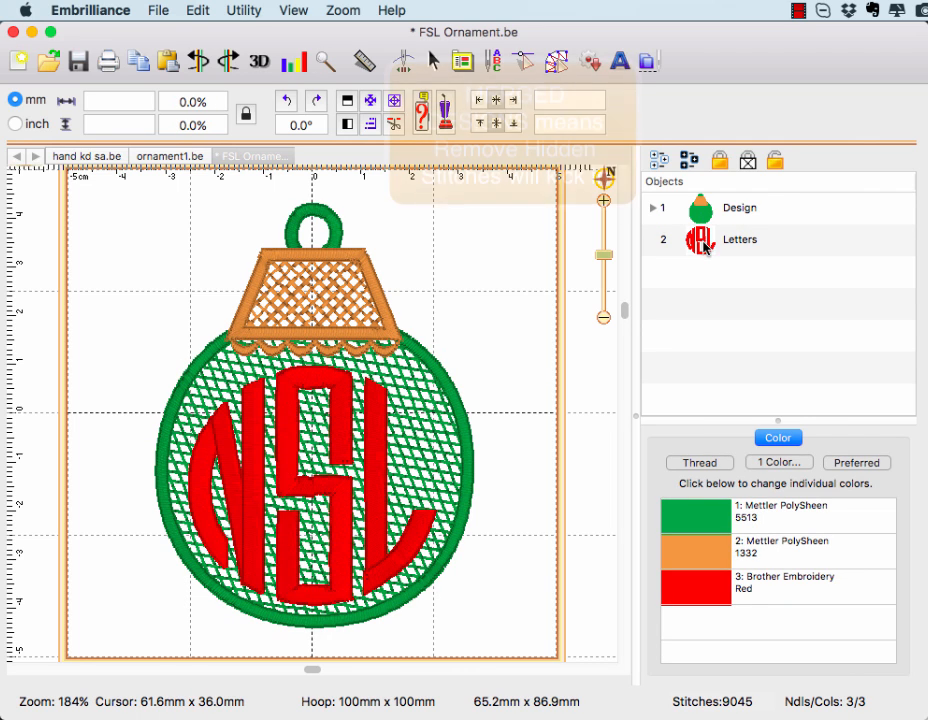
- Mark the circle's lace inside the grouped design as Applique Material and run the stitch simulation through to the end
click(651, 209)
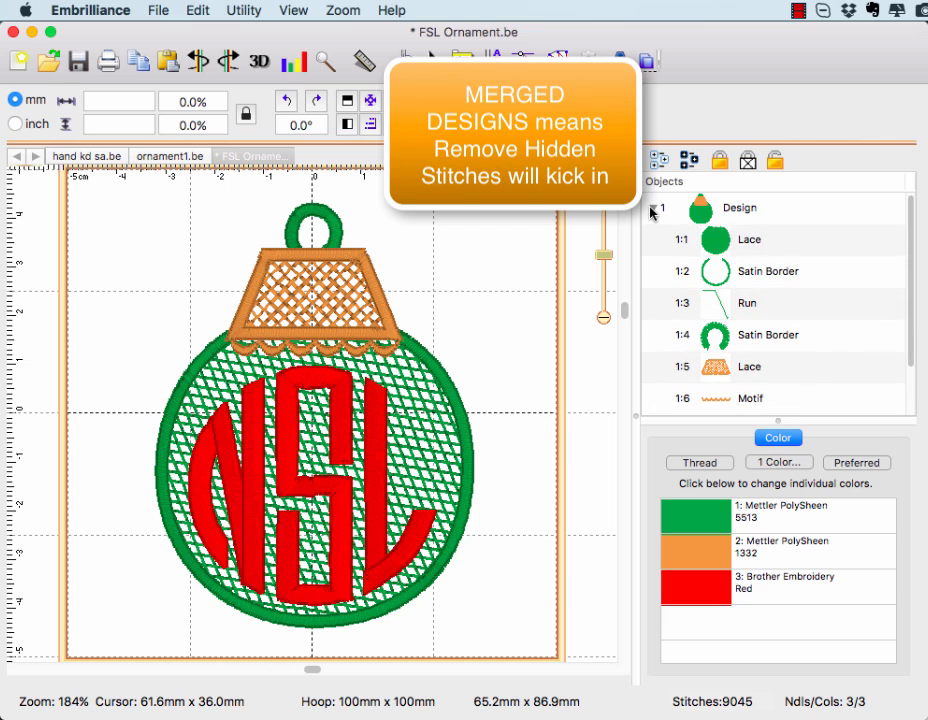
click(727, 246)
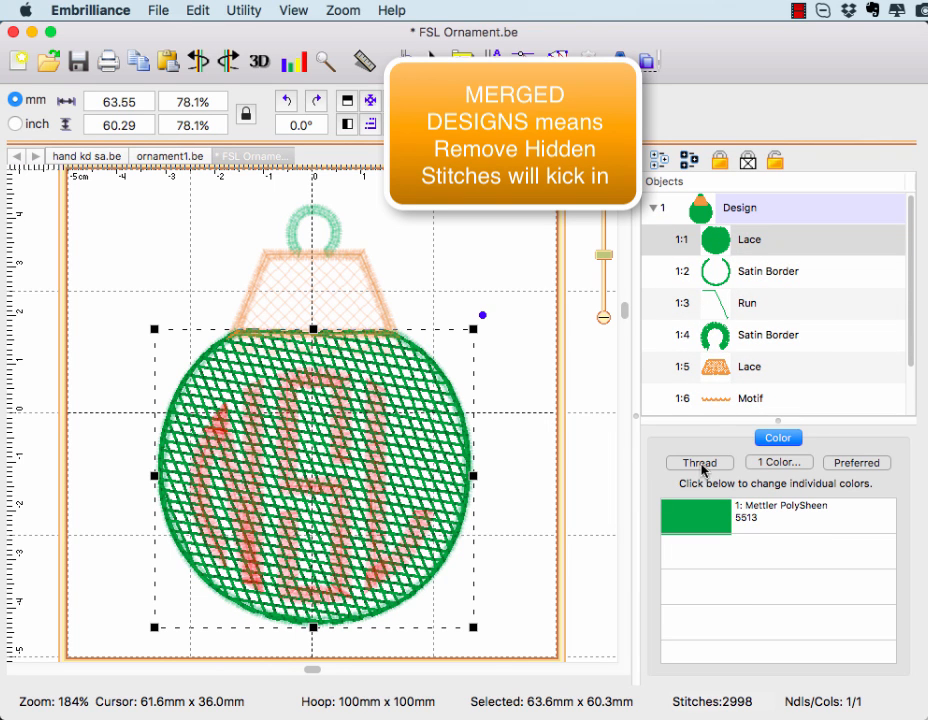
click(692, 519)
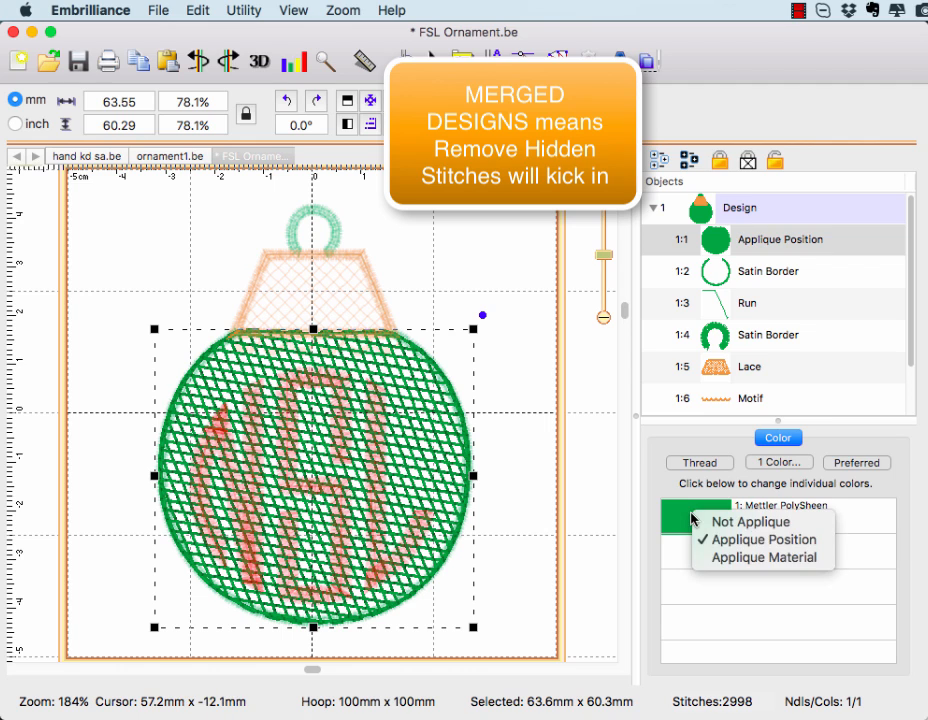
click(722, 558)
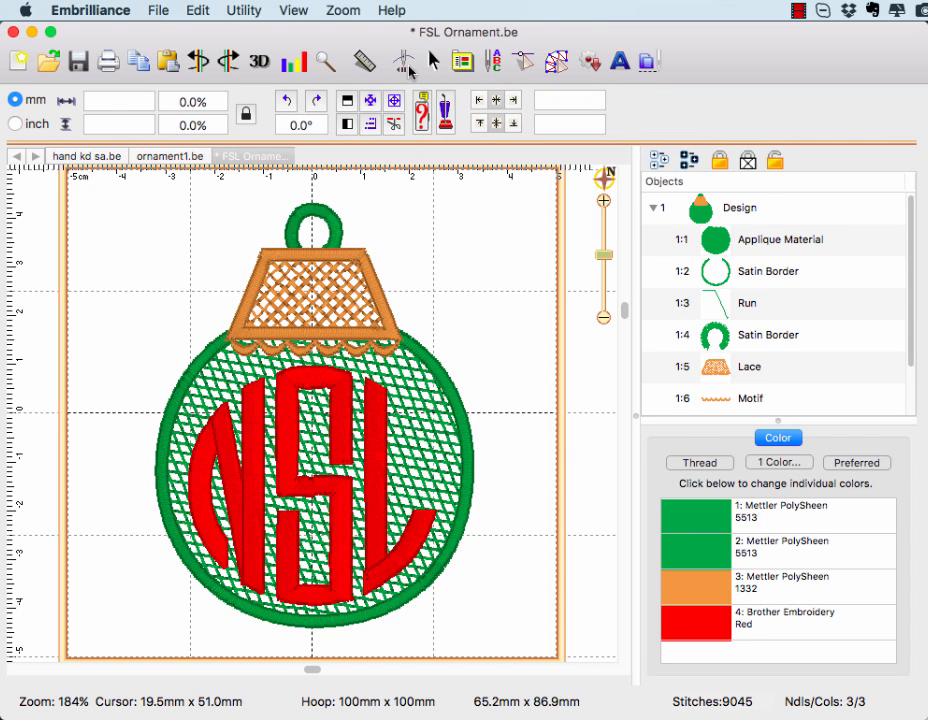
click(404, 63)
mouse_move(256, 96)
mouse_down()
mouse_move(363, 112)
mouse_move(424, 95)
mouse_move(549, 118)
mouse_move(636, 116)
mouse_move(667, 99)
mouse_move(769, 110)
mouse_move(905, 100)
mouse_up()
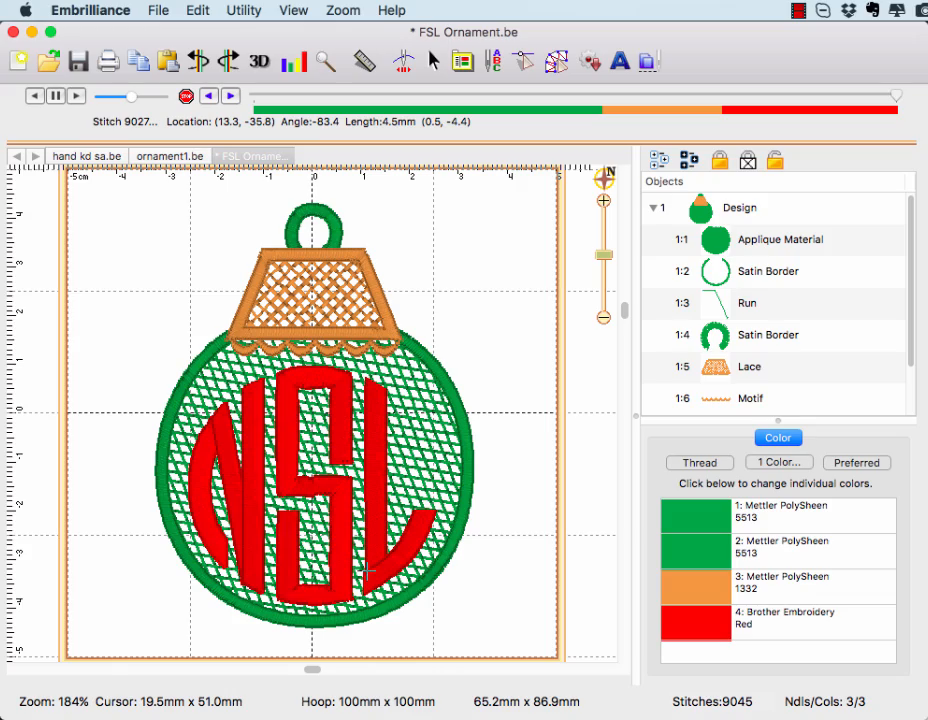